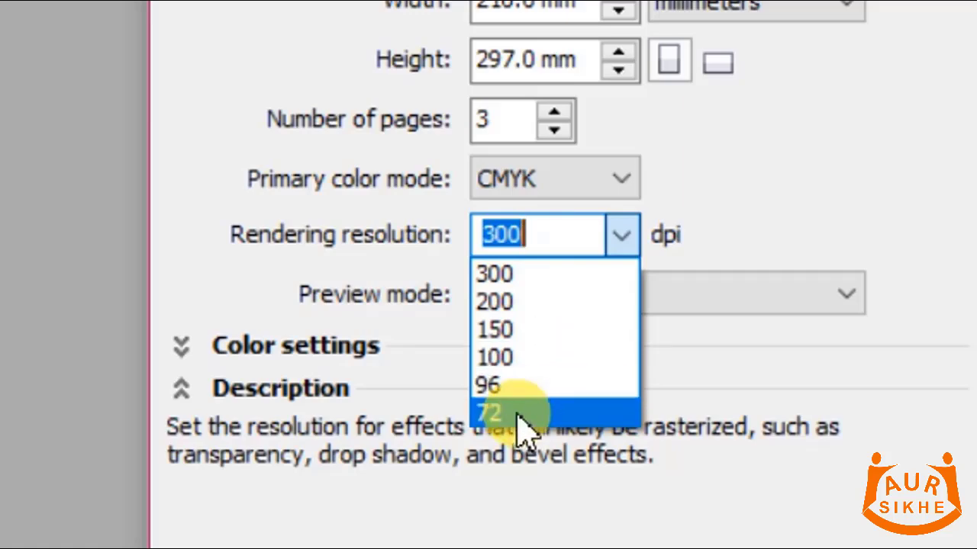
Create the new document with a 300 dpi rendering resolution and the Enhanced preview mode
{"action": "left_click", "coordinate": [631, 238]}
{"action": "left_click", "coordinate": [845, 299]}
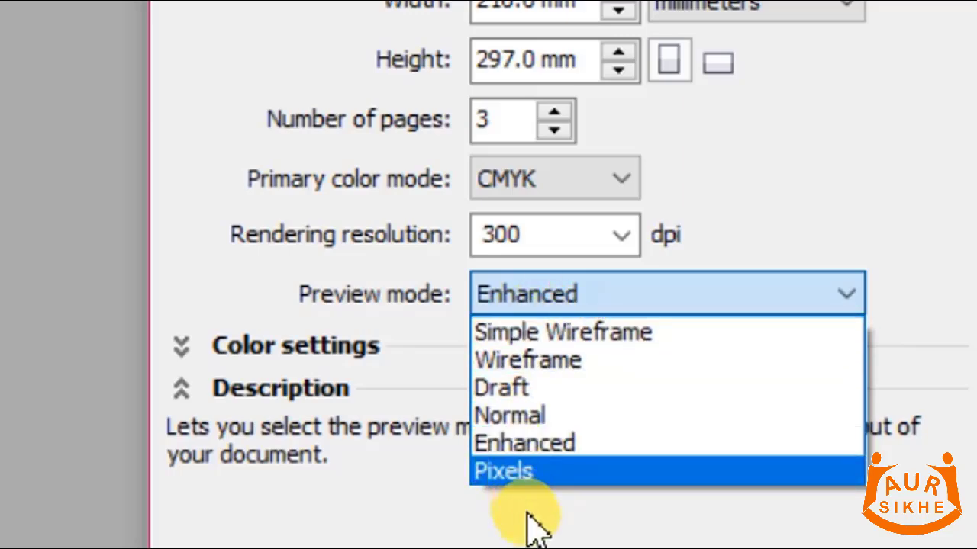
{"action": "left_click", "coordinate": [557, 451]}
{"action": "left_click", "coordinate": [822, 299]}
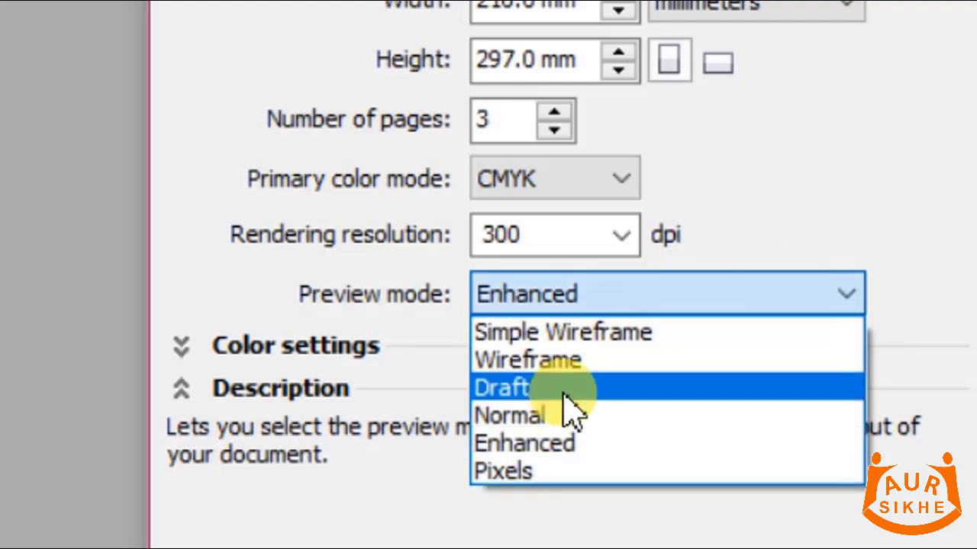
{"action": "left_click", "coordinate": [529, 445]}
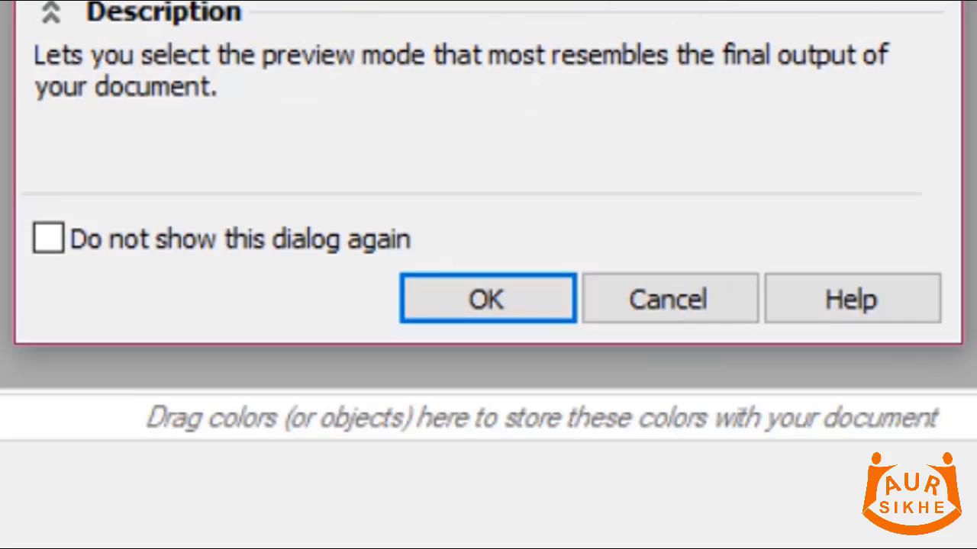
{"action": "left_click", "coordinate": [484, 301]}
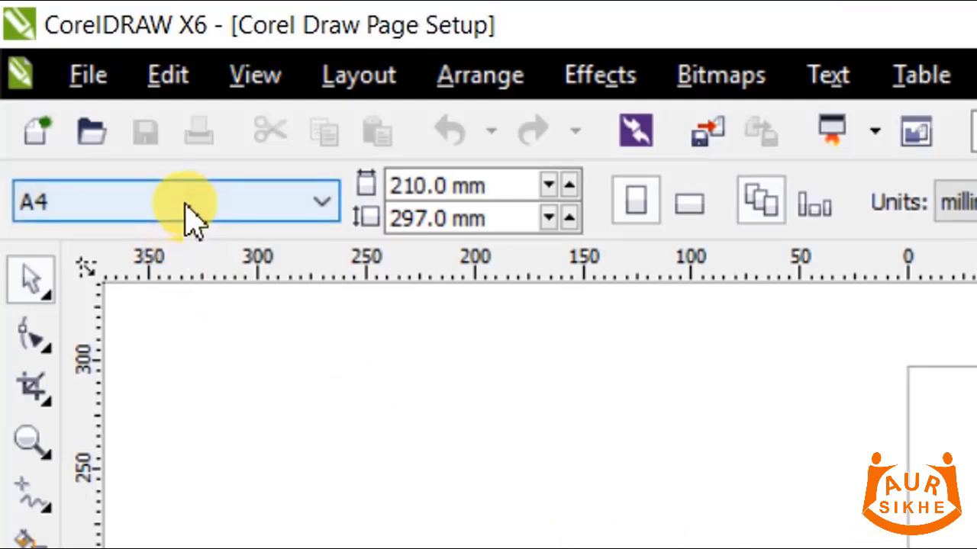
Try the A3 and Envelope #11 presets as the page size
{"action": "left_click", "coordinate": [187, 215]}
{"action": "left_click", "coordinate": [192, 211]}
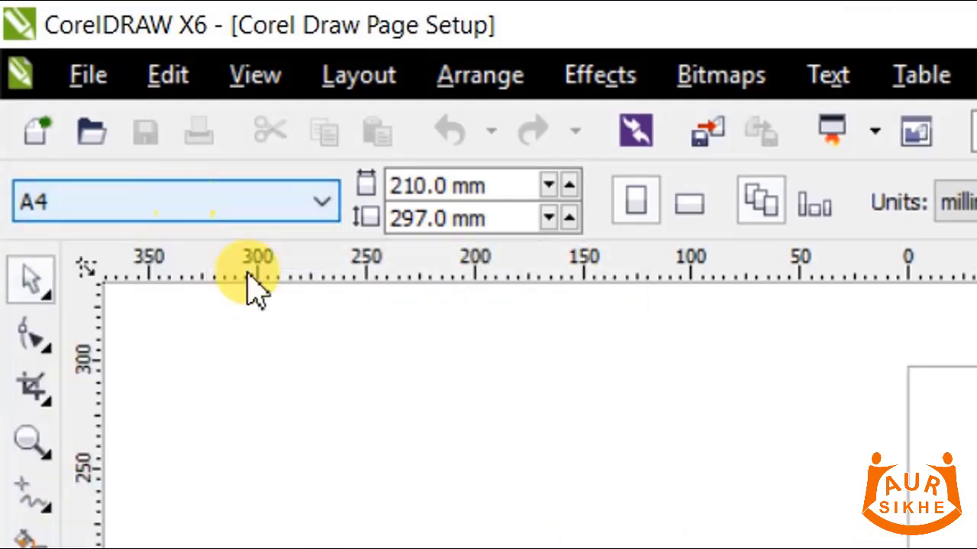
{"action": "left_click", "coordinate": [203, 217]}
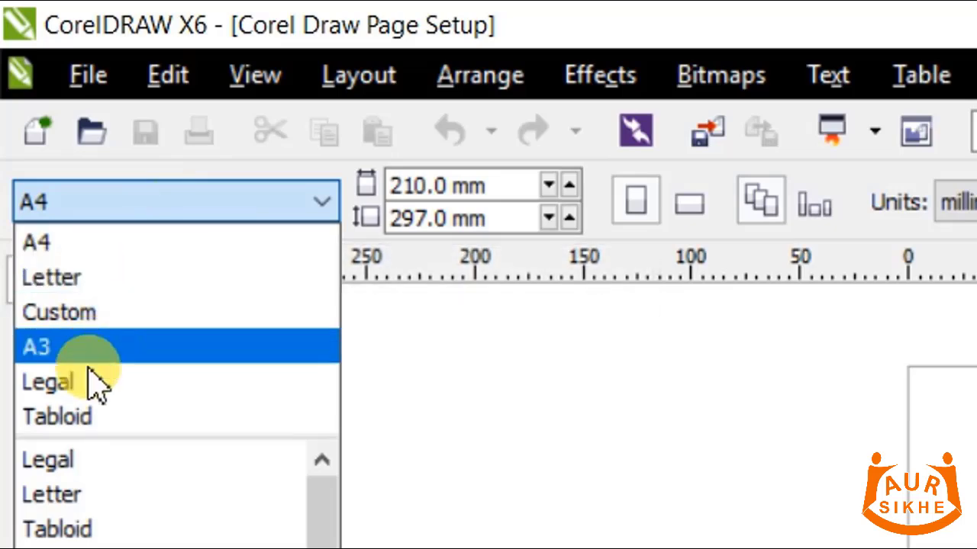
{"action": "left_click", "coordinate": [87, 347]}
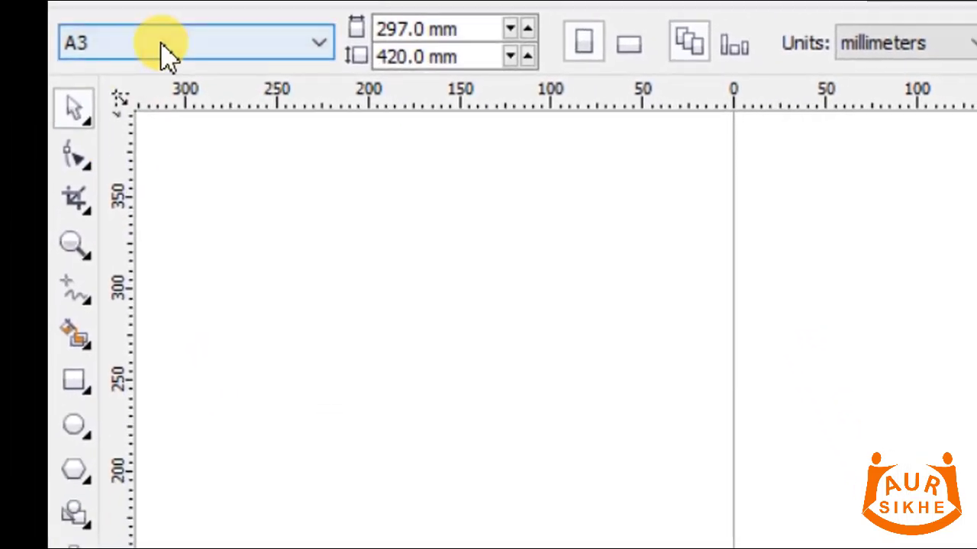
{"action": "left_click", "coordinate": [138, 202]}
{"action": "left_click", "coordinate": [123, 486]}
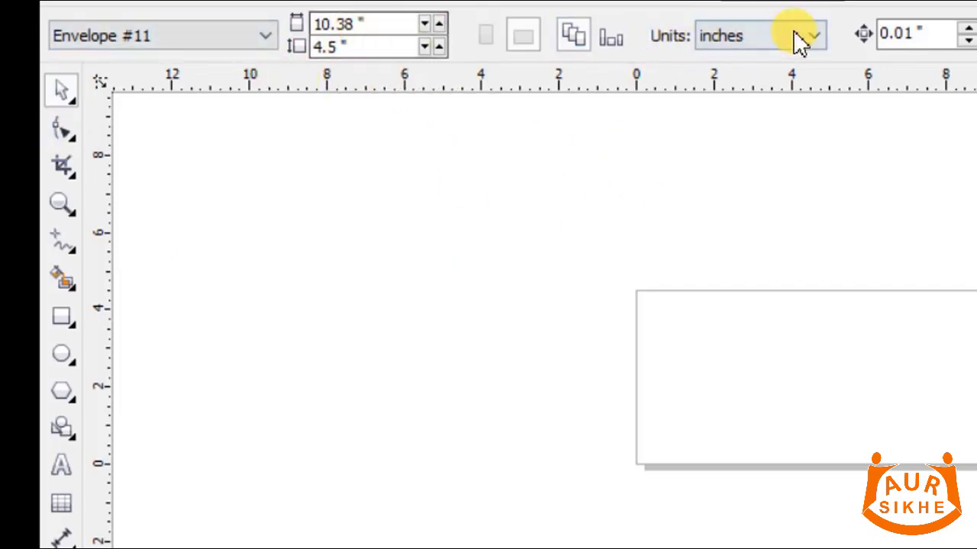
Try points as the document units, and settle on centimeters
{"action": "left_click", "coordinate": [816, 42]}
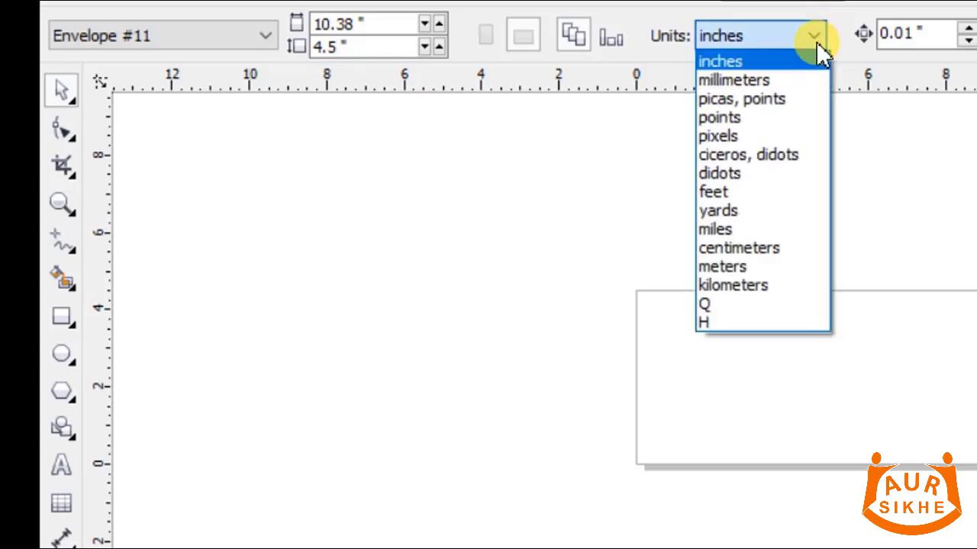
{"action": "left_click", "coordinate": [763, 117]}
{"action": "left_click", "coordinate": [814, 36]}
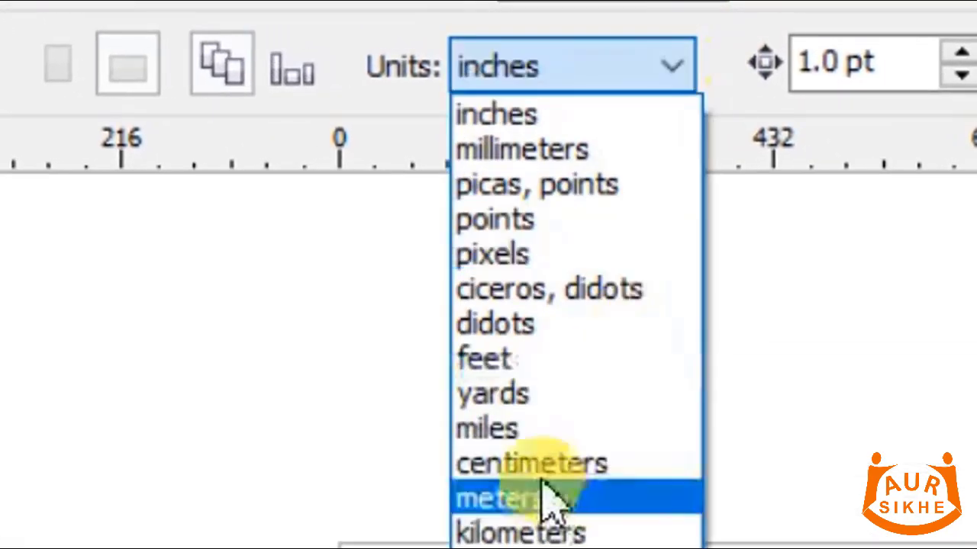
{"action": "left_click", "coordinate": [534, 464]}
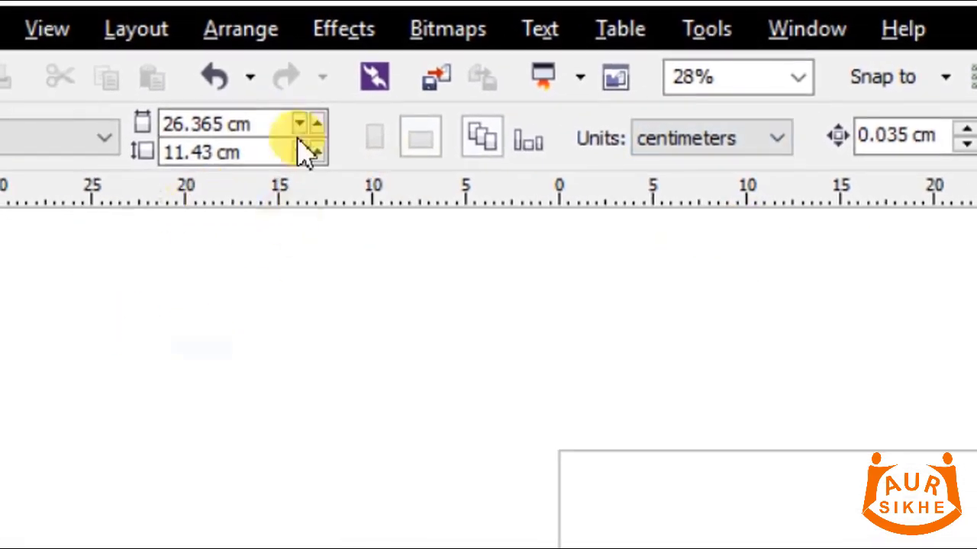
Set a custom page size 30 cm wide and 15 cm high
{"action": "left_click", "coordinate": [252, 124]}
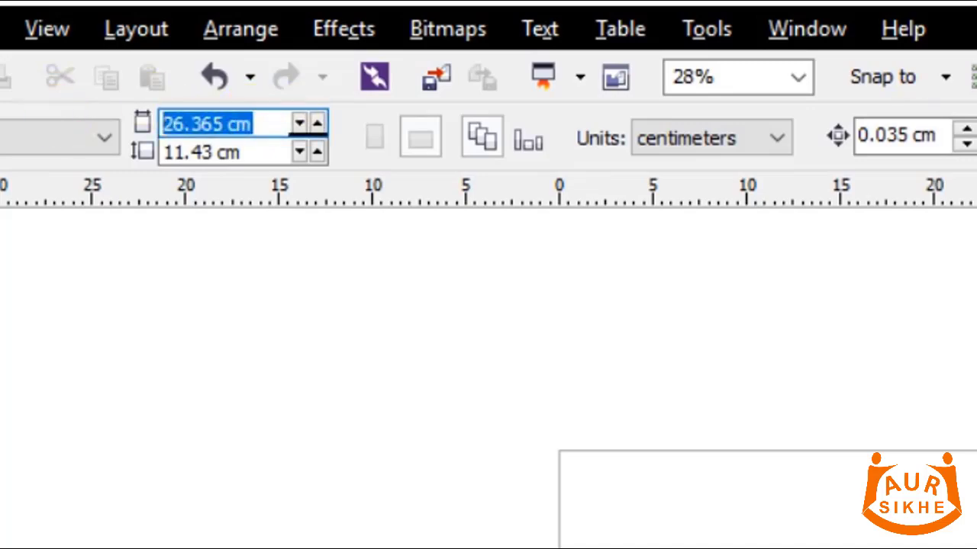
{"action": "type", "text": "30"}
{"action": "key", "text": "Return"}
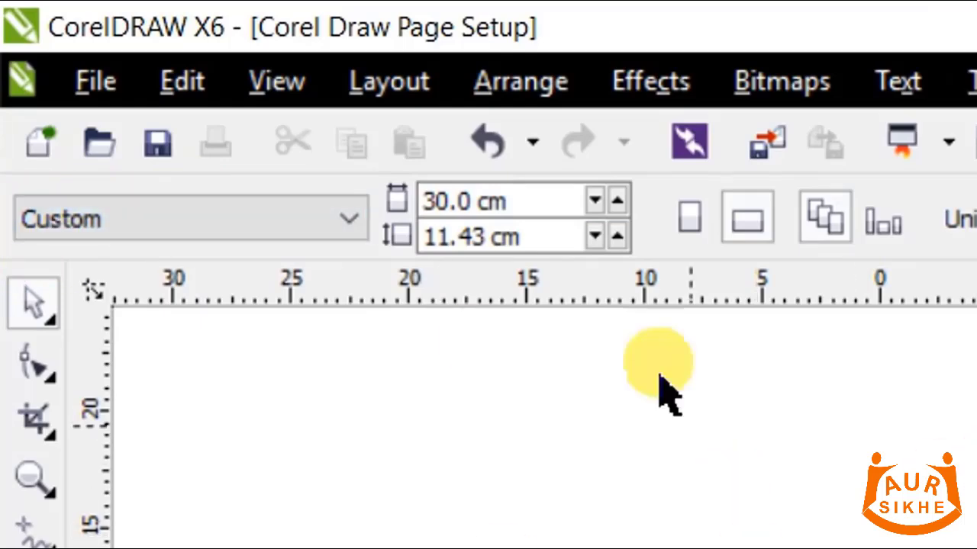
{"action": "left_click", "coordinate": [542, 240]}
{"action": "type", "text": "15"}
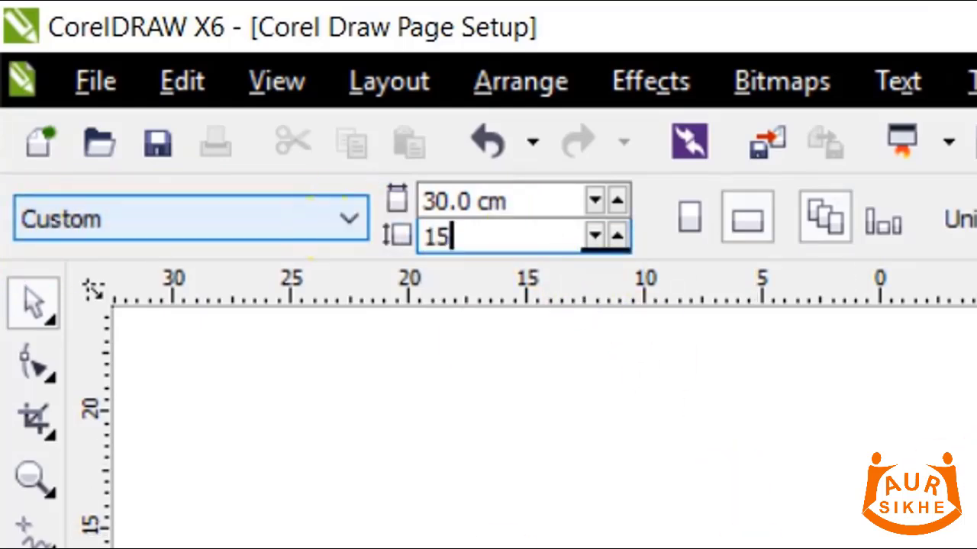
{"action": "key", "text": "Return"}
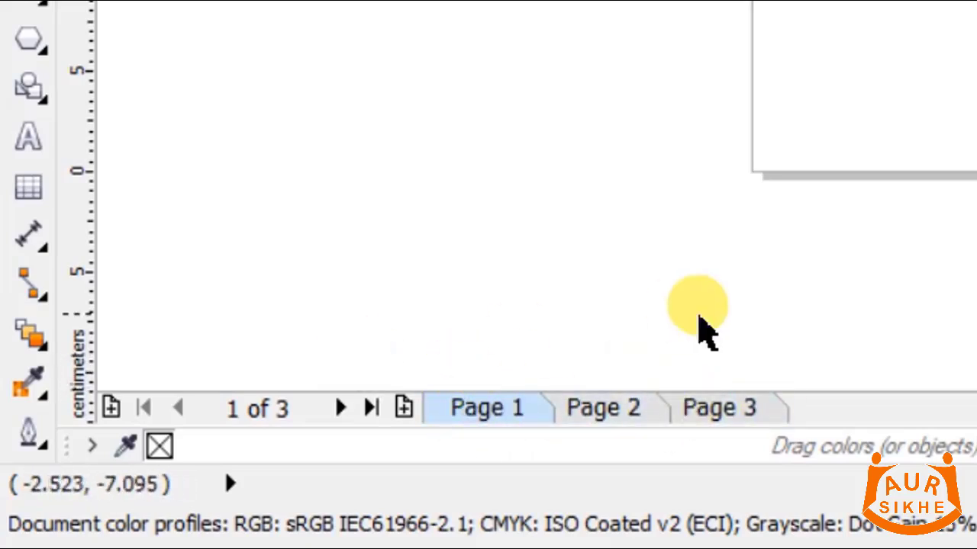
Insert a new page after the current one, and delete Page 3
{"action": "left_click", "coordinate": [407, 410]}
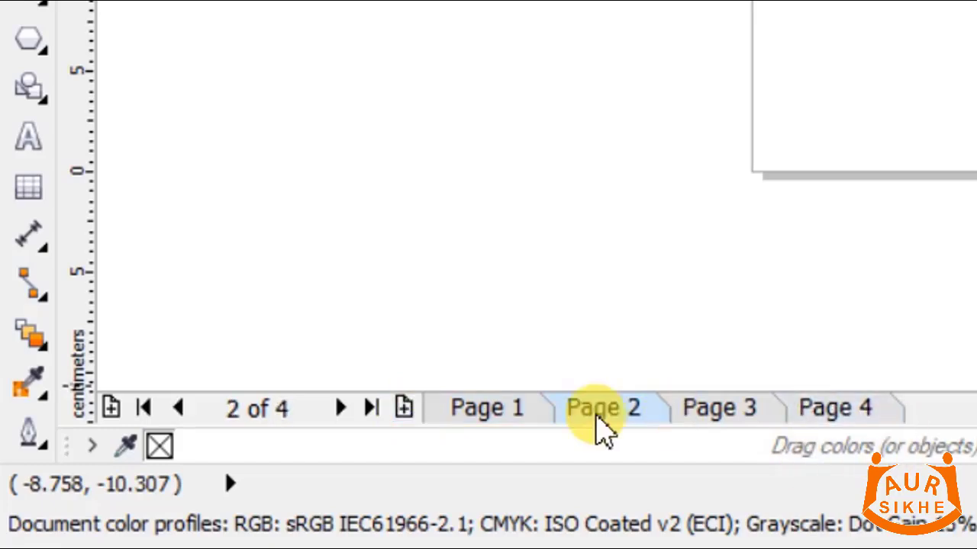
{"action": "right_click", "coordinate": [715, 412]}
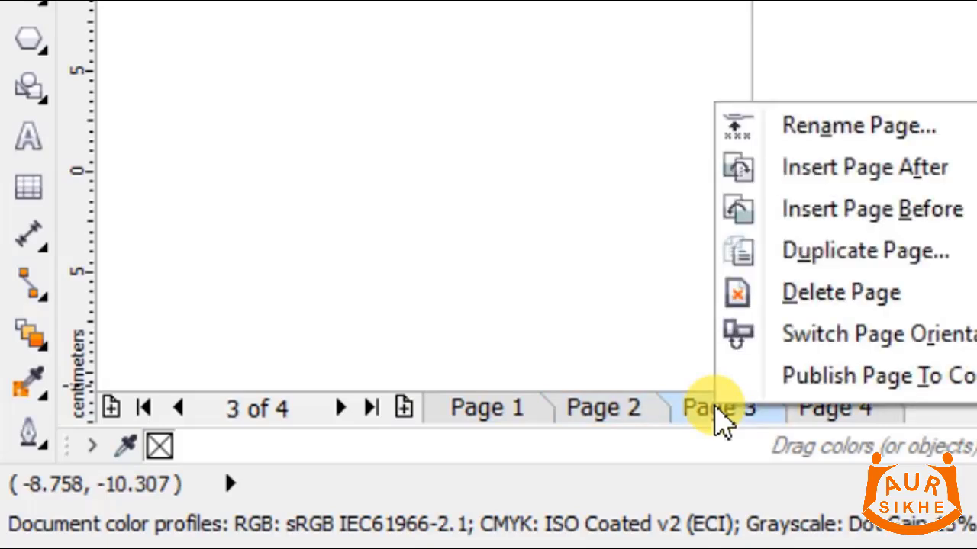
{"action": "left_click", "coordinate": [842, 299]}
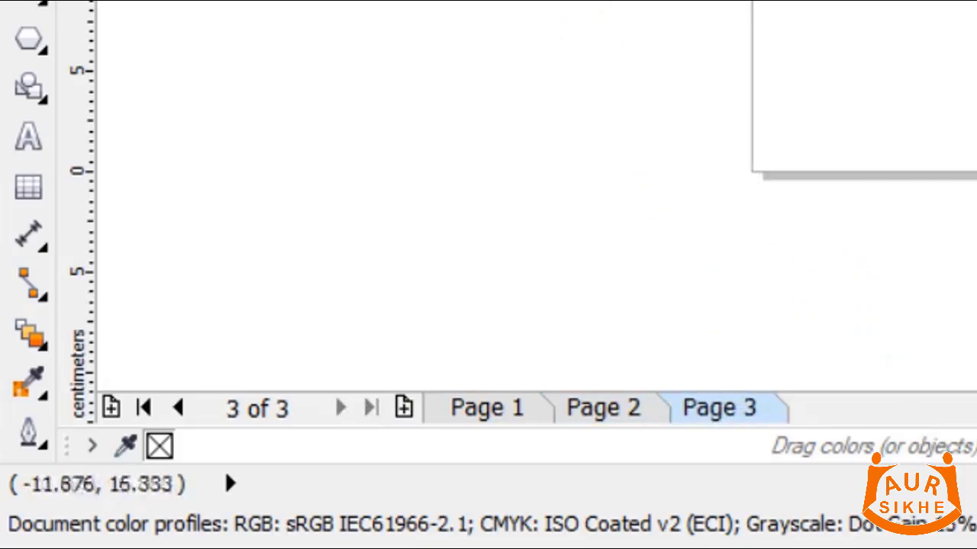
Undo the page deletion, and delete Page 1 instead
{"action": "right_click", "coordinate": [400, 0]}
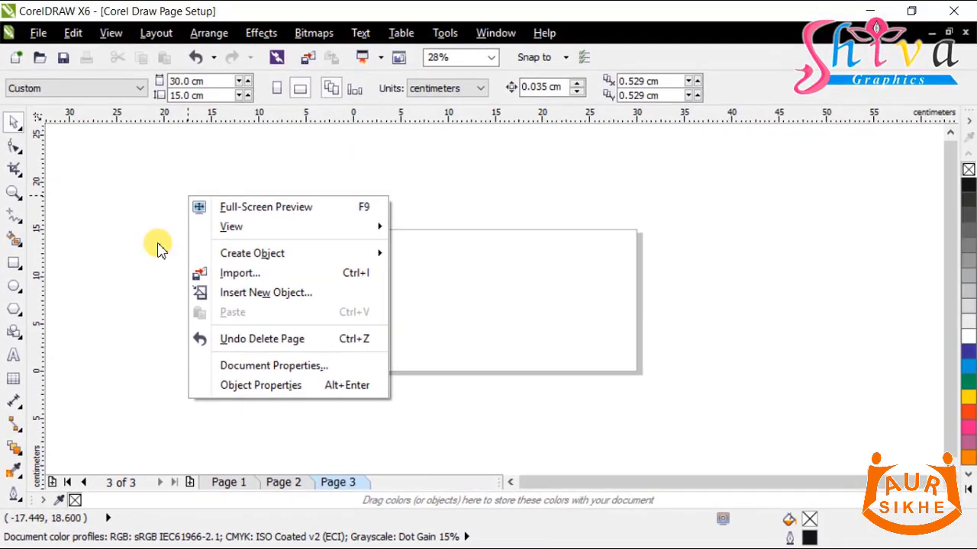
{"action": "left_click", "coordinate": [158, 248]}
{"action": "right_click", "coordinate": [193, 259]}
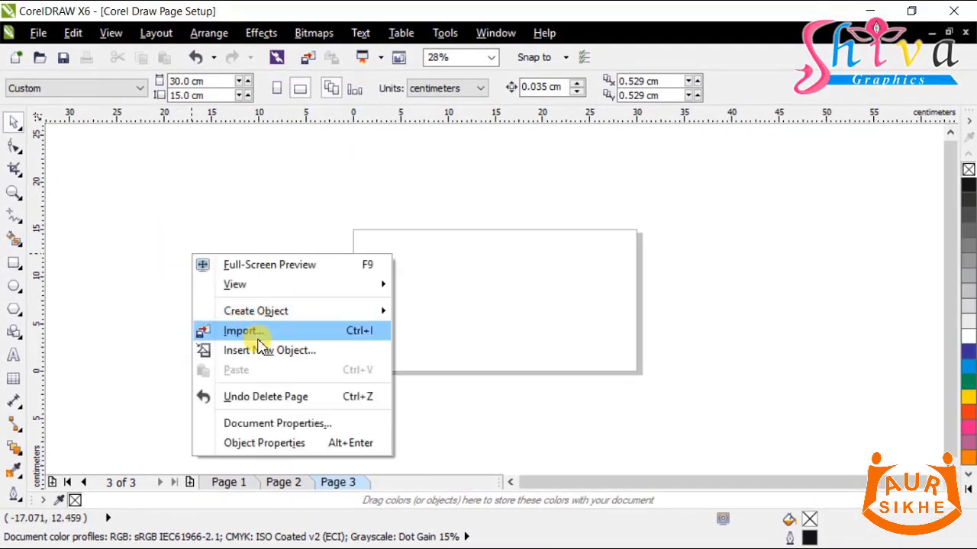
{"action": "left_click", "coordinate": [250, 398]}
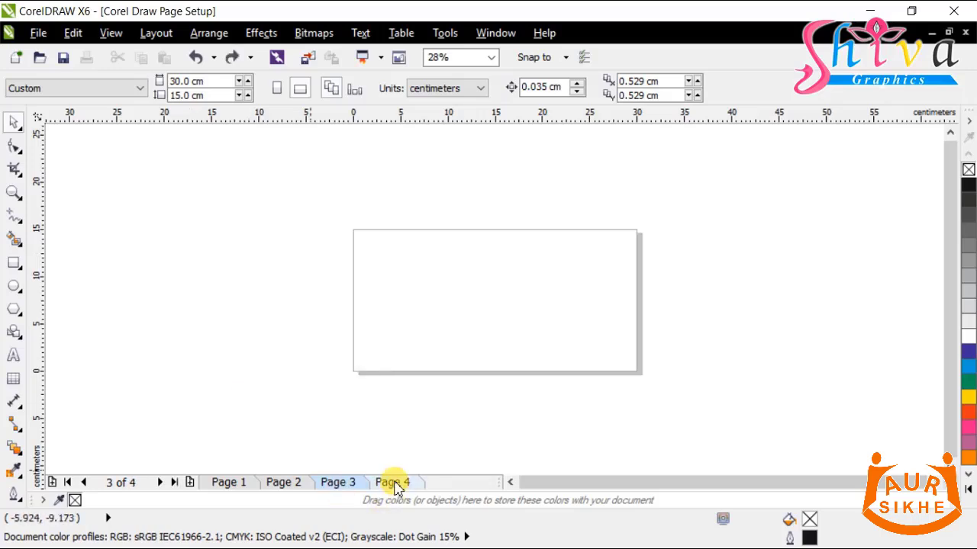
{"action": "right_click", "coordinate": [236, 485]}
{"action": "left_click", "coordinate": [297, 431]}
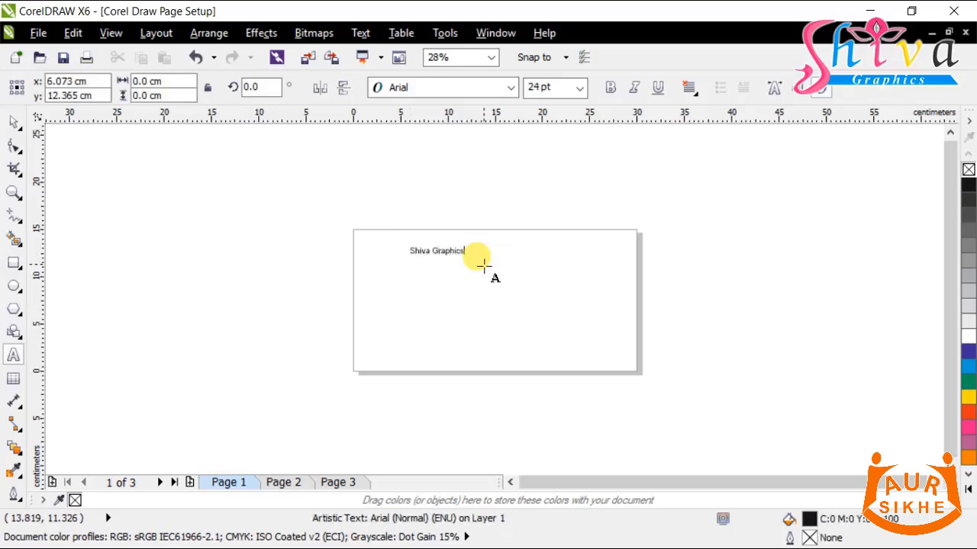
Enlarge the "Shiva Graphics" artistic text on Page 1 to about 19.6 cm wide
{"action": "left_click_drag", "start_coordinate": [526, 301], "coordinate": [588, 326]}
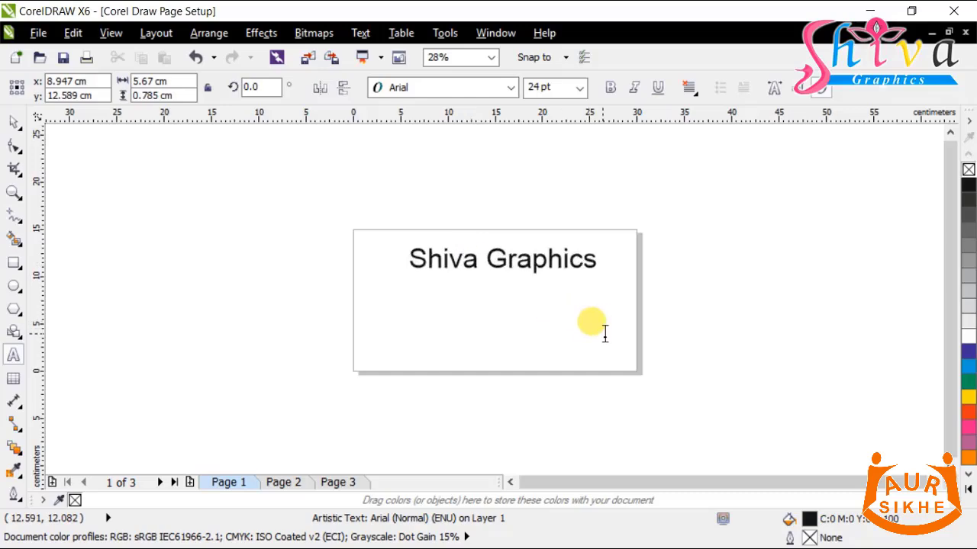
{"action": "left_click_drag", "start_coordinate": [498, 255], "coordinate": [523, 256]}
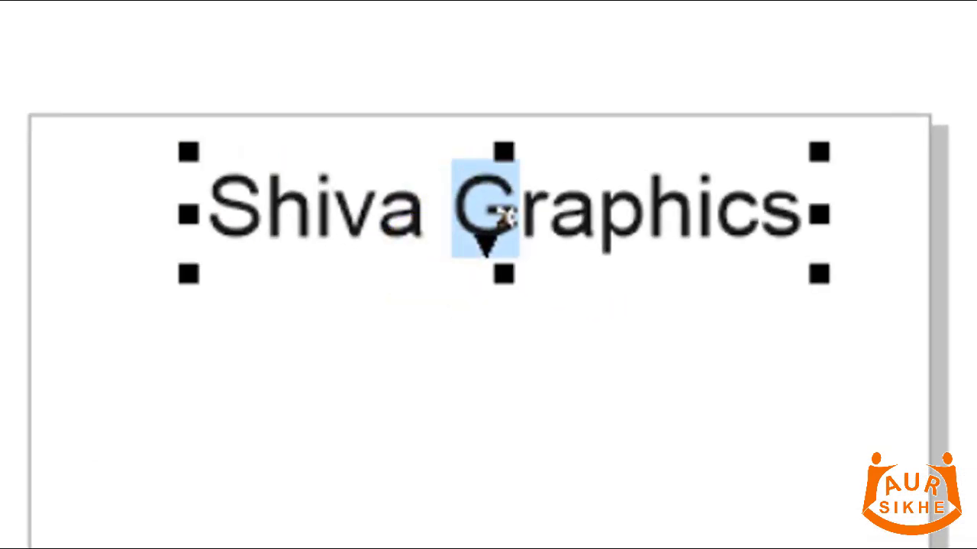
{"action": "scroll", "coordinate": [516, 283], "scroll_direction": "up", "scroll_amount": 5}
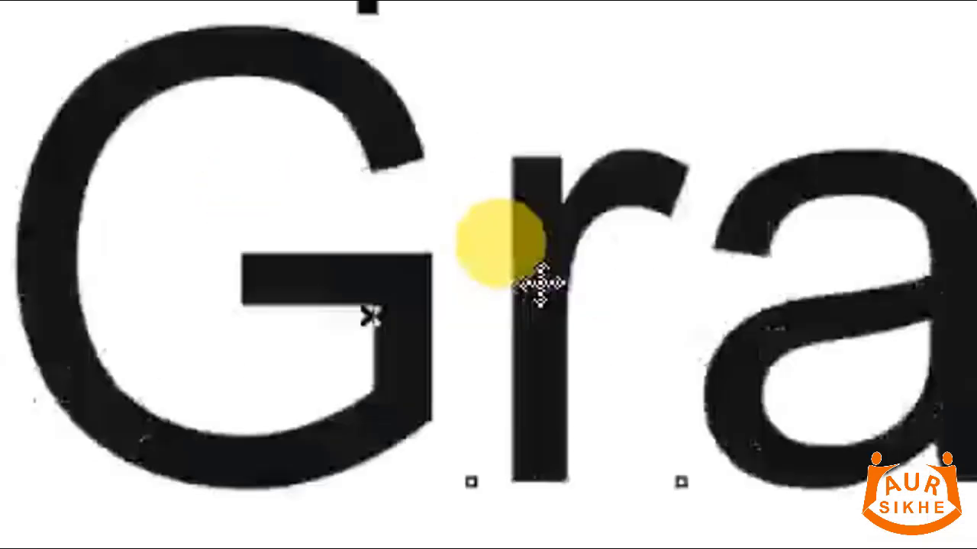
{"action": "scroll", "coordinate": [69, 237], "scroll_direction": "down", "scroll_amount": 3}
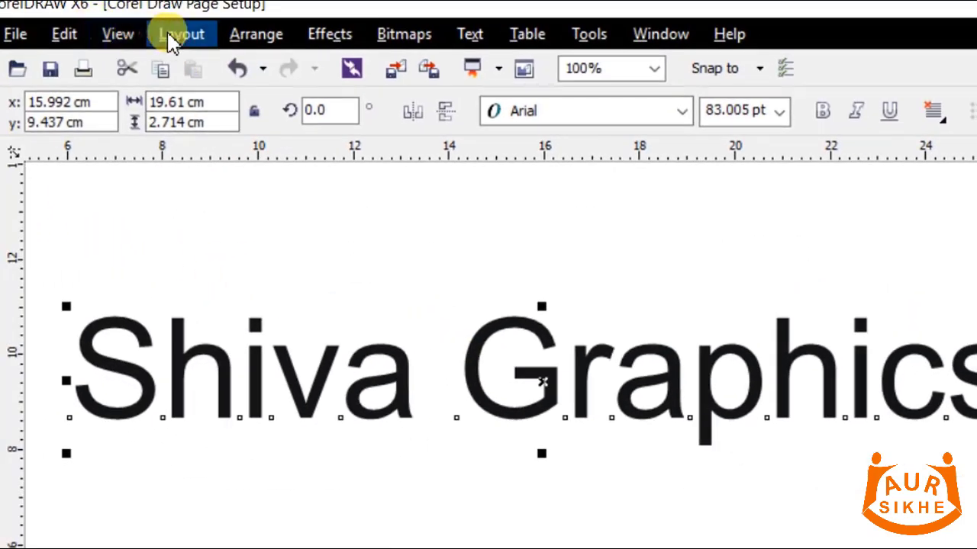
Examine the edges of the letter G in the Pixels view mode, and return to the Enhanced view
{"action": "left_click", "coordinate": [117, 34]}
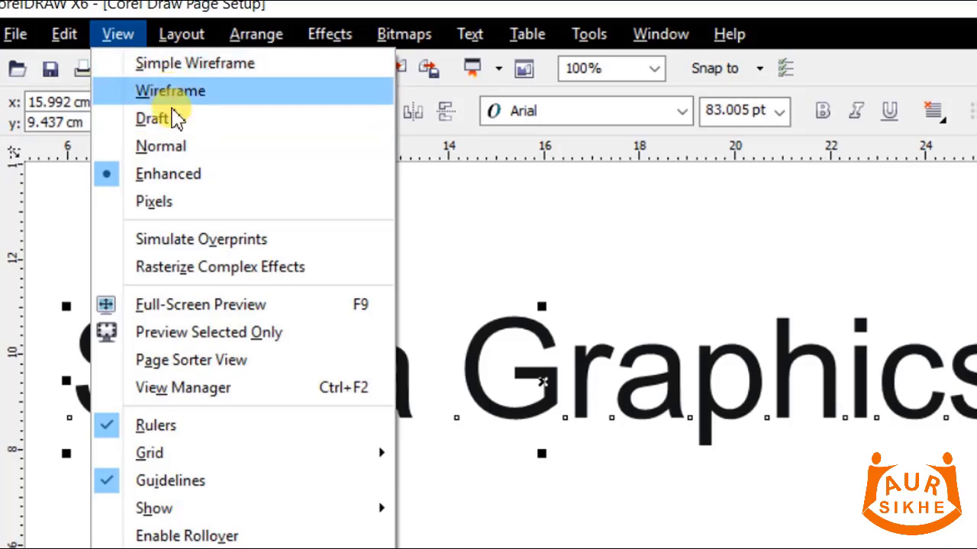
{"action": "left_click", "coordinate": [173, 206]}
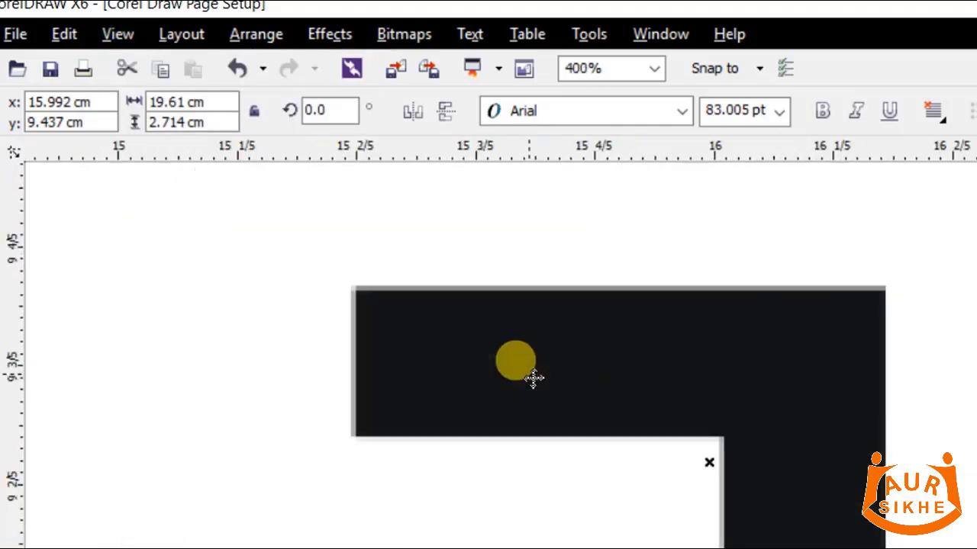
{"action": "scroll", "coordinate": [523, 387], "scroll_direction": "up", "scroll_amount": 5}
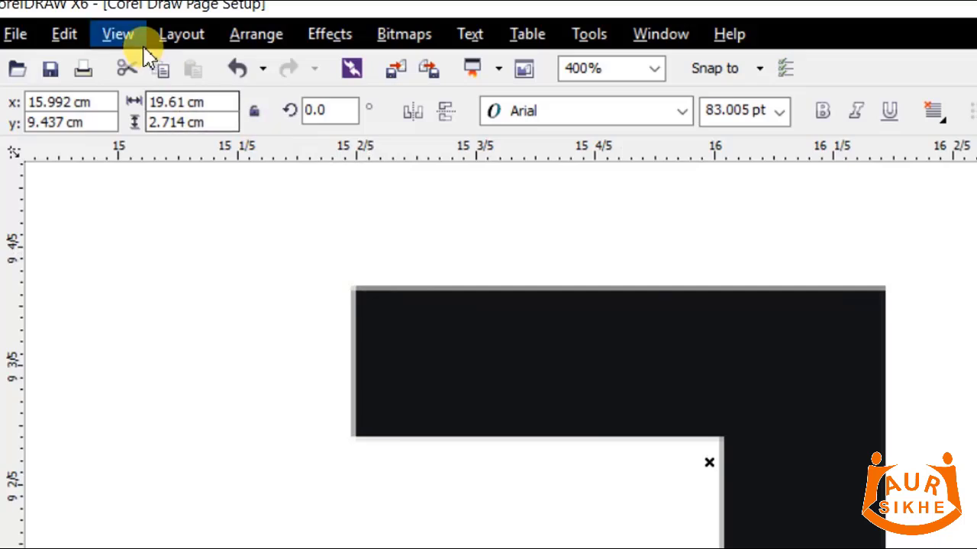
{"action": "left_click", "coordinate": [115, 37]}
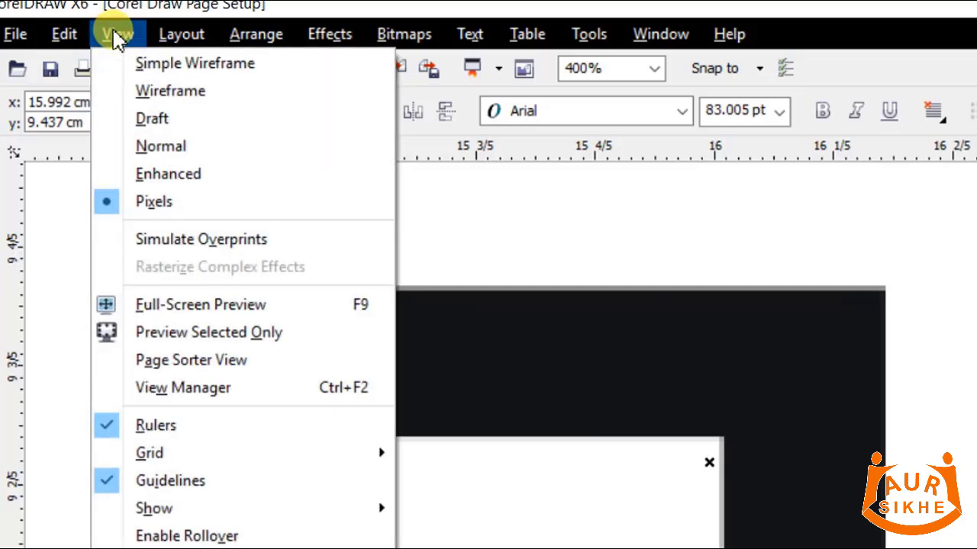
{"action": "left_click", "coordinate": [160, 174]}
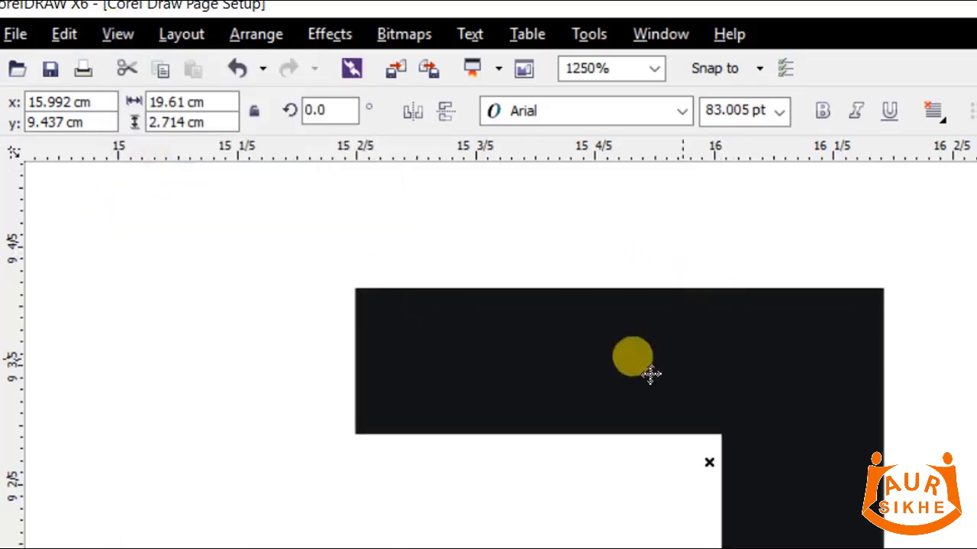
Switch to the Simple Wireframe view and examine the outlines of the "Shiva Graphics" letters up close
{"action": "left_click", "coordinate": [122, 35]}
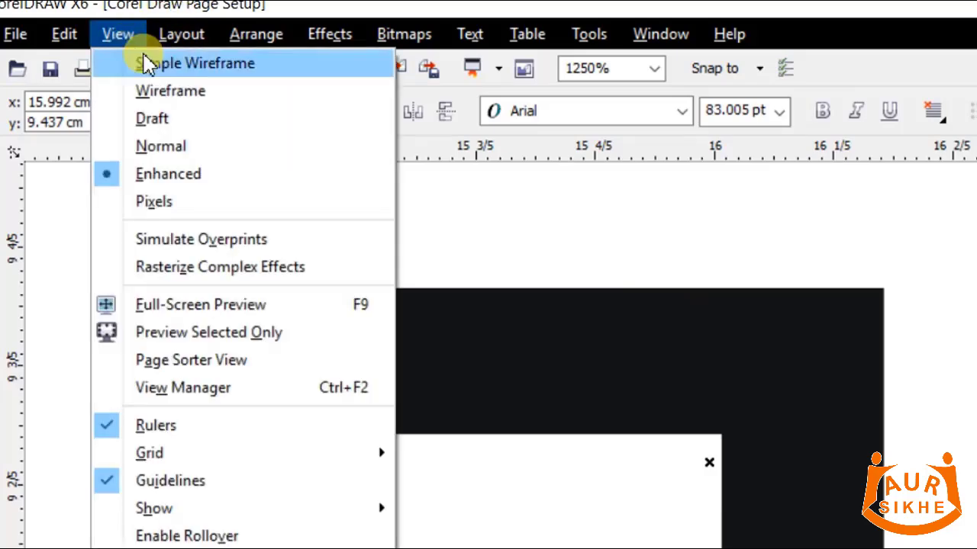
{"action": "left_click", "coordinate": [147, 64]}
{"action": "scroll", "coordinate": [434, 309], "scroll_direction": "down", "scroll_amount": 8}
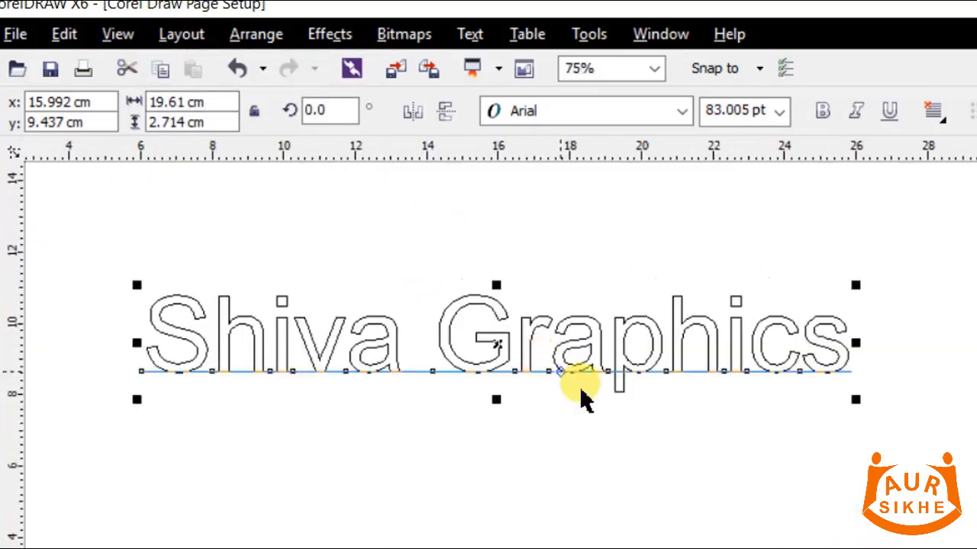
{"action": "scroll", "coordinate": [469, 348], "scroll_direction": "up", "scroll_amount": 3}
{"action": "scroll", "coordinate": [469, 348], "scroll_direction": "up", "scroll_amount": 1}
{"action": "scroll", "coordinate": [407, 373], "scroll_direction": "down", "scroll_amount": 2}
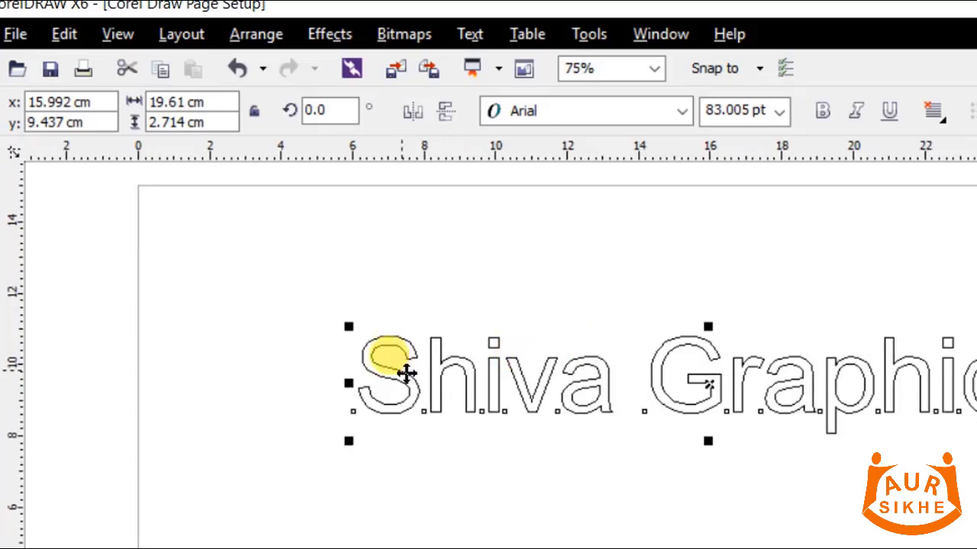
{"action": "scroll", "coordinate": [408, 373], "scroll_direction": "up", "scroll_amount": 3}
{"action": "scroll", "coordinate": [402, 366], "scroll_direction": "down", "scroll_amount": 2}
{"action": "scroll", "coordinate": [402, 366], "scroll_direction": "up", "scroll_amount": 2}
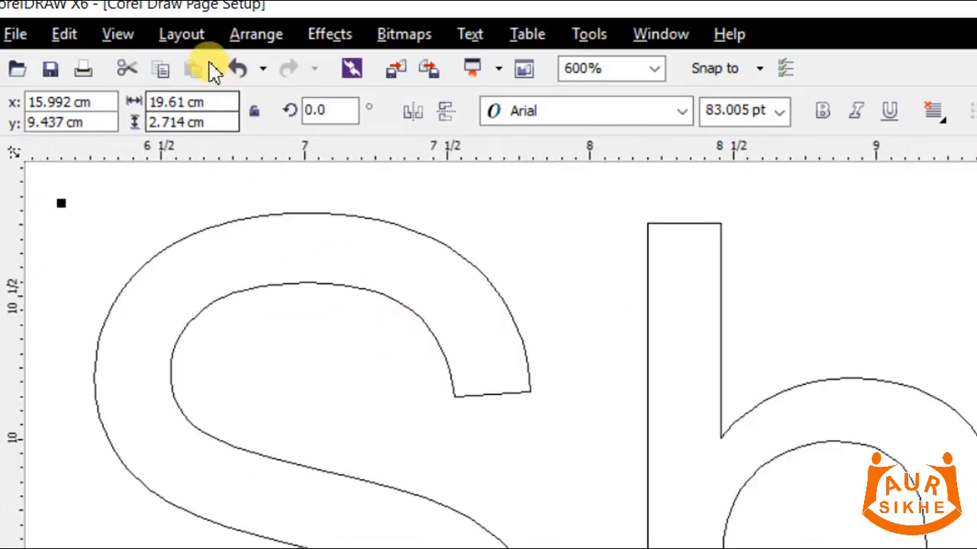
Switch to the Wireframe view and examine the curved outline of the letter S up close
{"action": "left_click", "coordinate": [120, 36]}
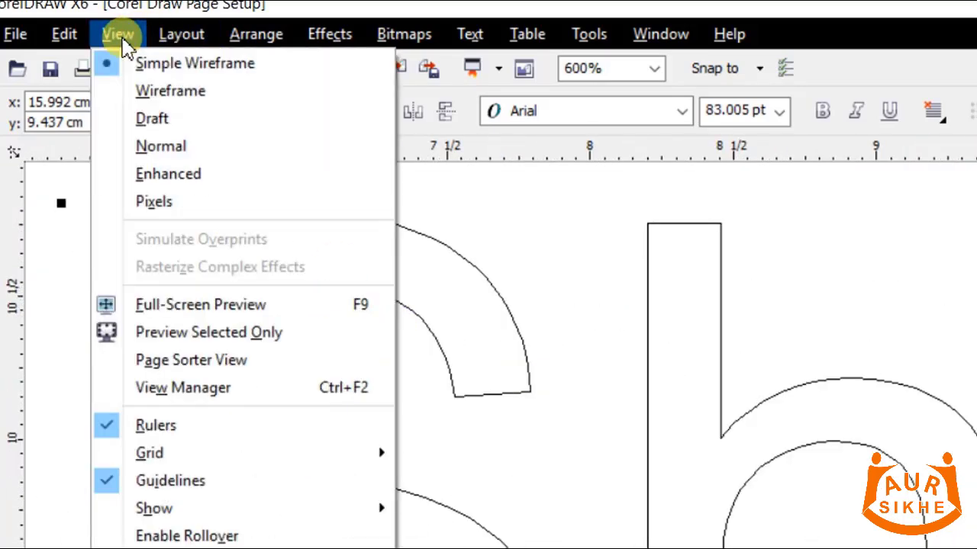
{"action": "left_click", "coordinate": [169, 92]}
{"action": "scroll", "coordinate": [639, 404], "scroll_direction": "down", "scroll_amount": 2}
{"action": "scroll", "coordinate": [514, 344], "scroll_direction": "up", "scroll_amount": 4}
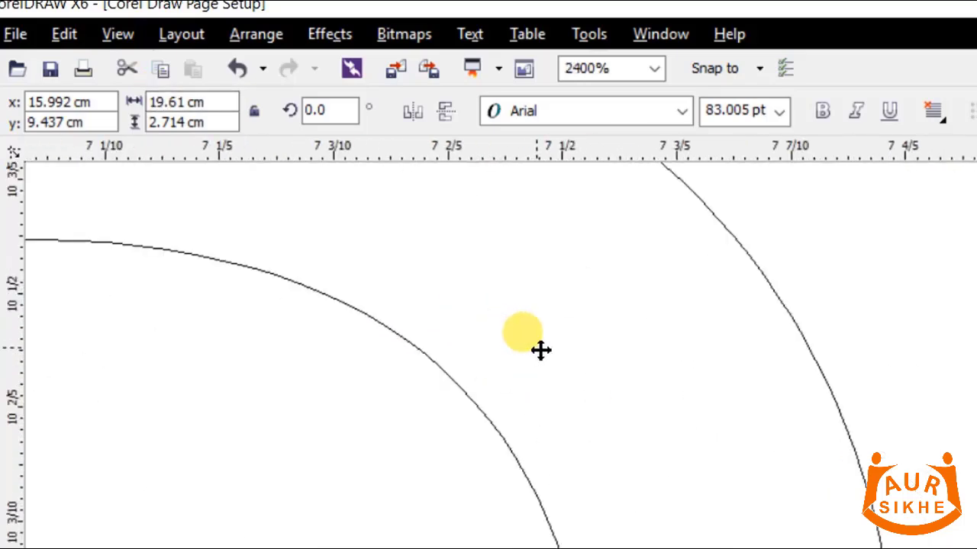
Switch to the Normal view and examine the filled letter S and the edge of its upper tip
{"action": "left_click", "coordinate": [122, 39]}
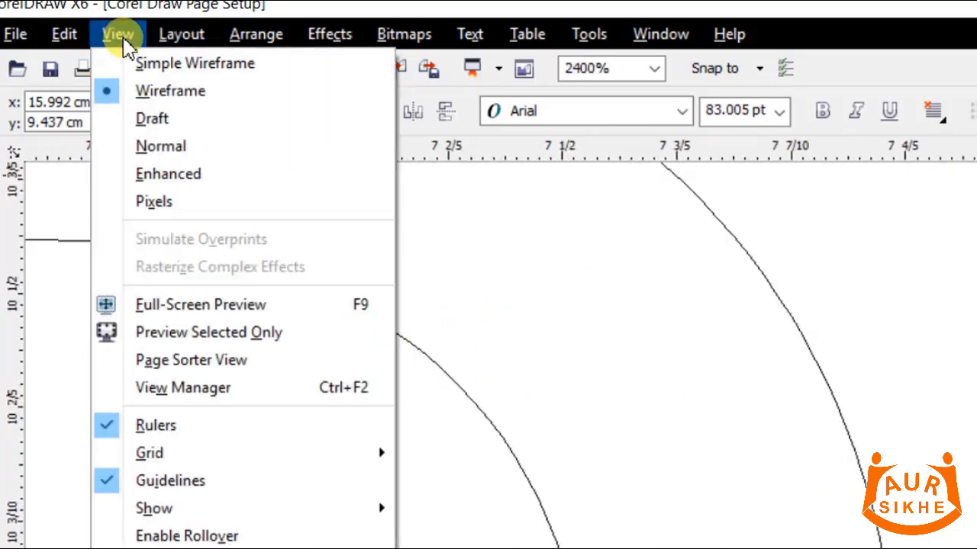
{"action": "left_click", "coordinate": [169, 156]}
{"action": "scroll", "coordinate": [599, 371], "scroll_direction": "down", "scroll_amount": 4}
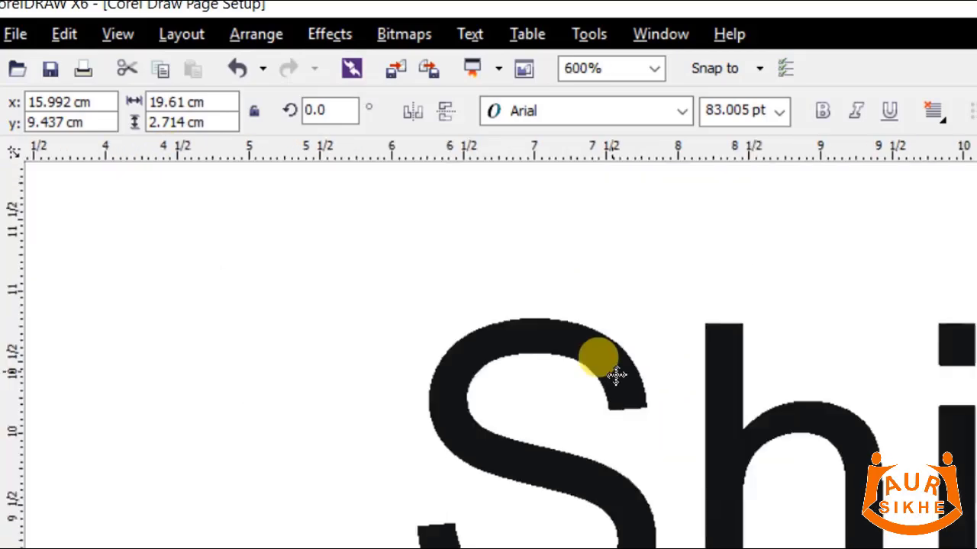
{"action": "scroll", "coordinate": [678, 366], "scroll_direction": "up", "scroll_amount": 3}
{"action": "scroll", "coordinate": [679, 367], "scroll_direction": "up", "scroll_amount": 2}
{"action": "scroll", "coordinate": [414, 290], "scroll_direction": "down", "scroll_amount": 3}
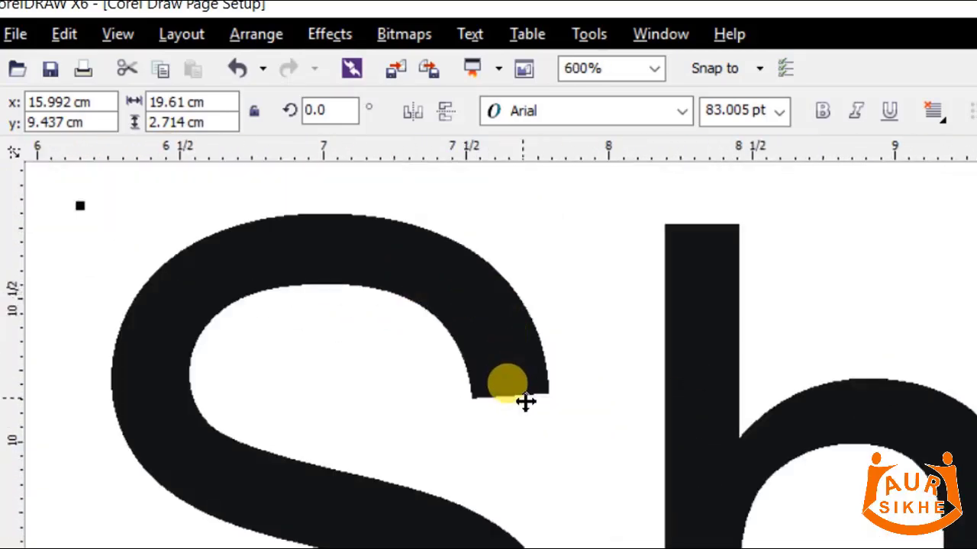
{"action": "scroll", "coordinate": [524, 399], "scroll_direction": "up", "scroll_amount": 3}
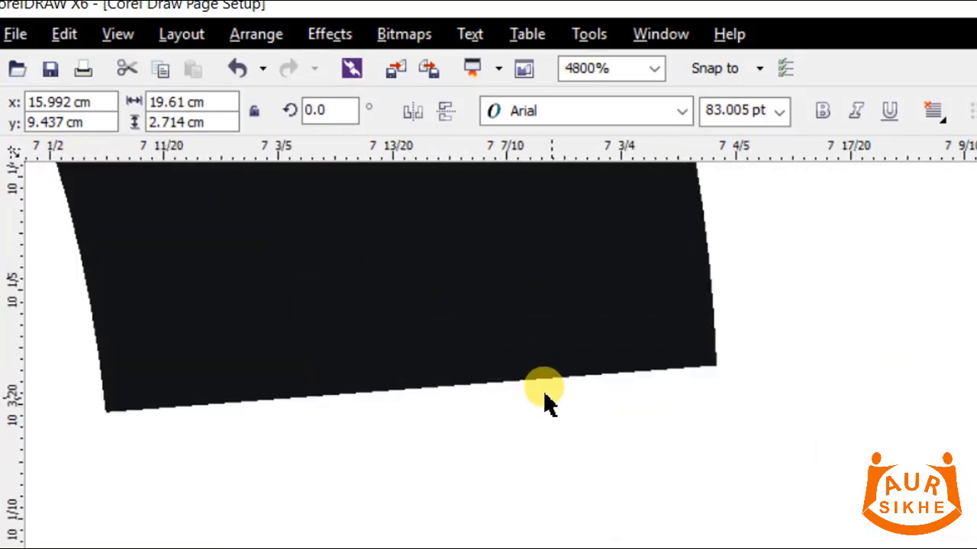
Switch to the Enhanced view and compare the edge smoothness of the "Shiva Graphics" letters at different magnifications
{"action": "left_click", "coordinate": [115, 38]}
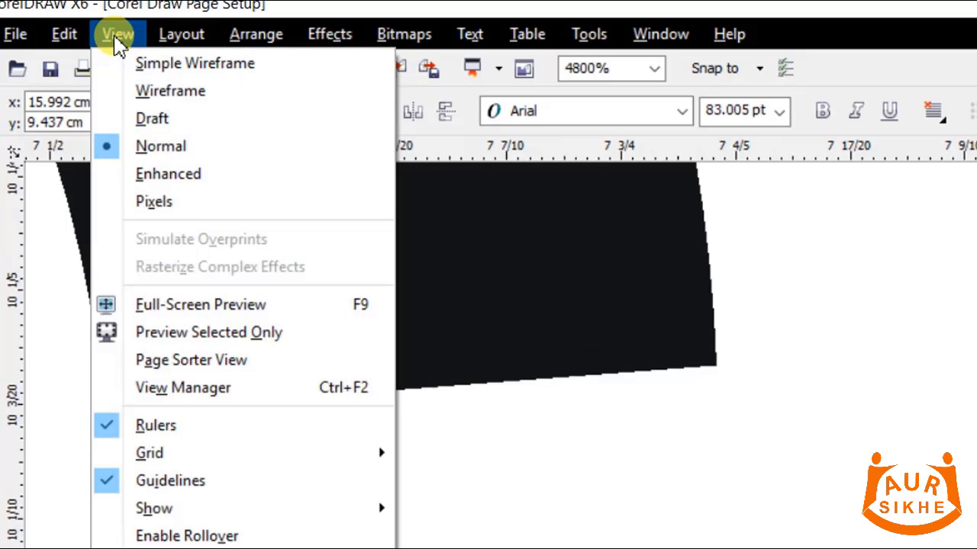
{"action": "left_click", "coordinate": [153, 174]}
{"action": "scroll", "coordinate": [602, 384], "scroll_direction": "down", "scroll_amount": 2}
{"action": "scroll", "coordinate": [678, 414], "scroll_direction": "up", "scroll_amount": 3}
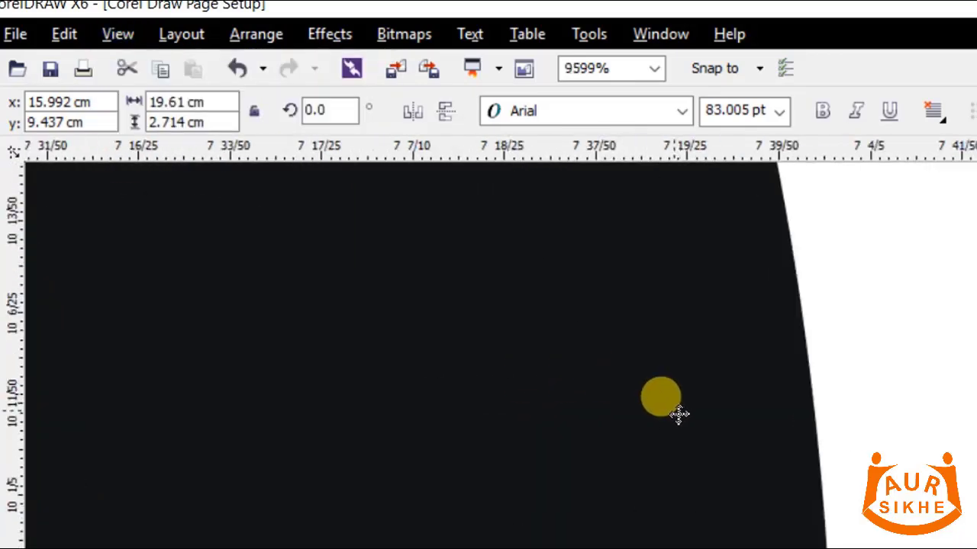
{"action": "scroll", "coordinate": [531, 460], "scroll_direction": "down", "scroll_amount": 2}
{"action": "scroll", "coordinate": [424, 478], "scroll_direction": "up", "scroll_amount": 3}
{"action": "scroll", "coordinate": [424, 477], "scroll_direction": "down", "scroll_amount": 7}
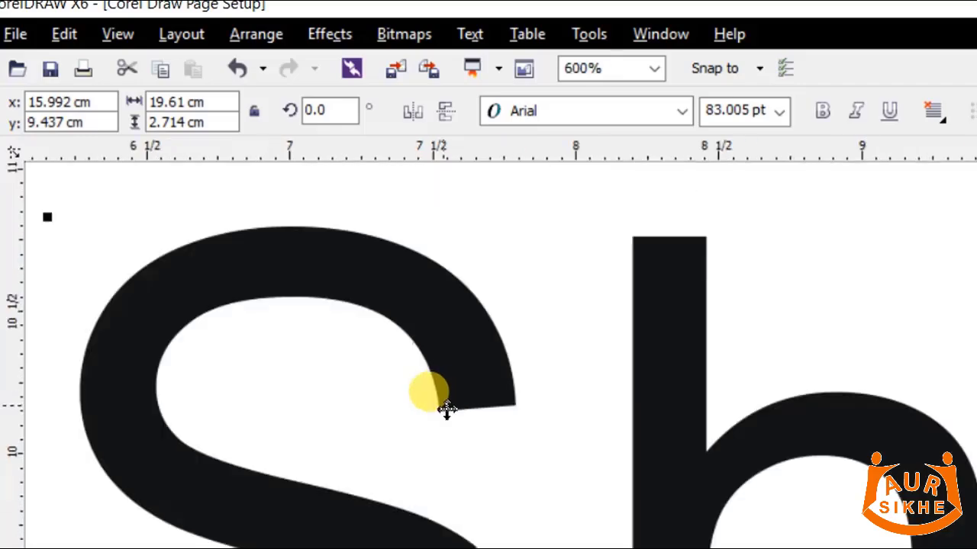
{"action": "scroll", "coordinate": [564, 479], "scroll_direction": "up", "scroll_amount": 2}
{"action": "scroll", "coordinate": [453, 445], "scroll_direction": "down", "scroll_amount": 1}
{"action": "scroll", "coordinate": [453, 445], "scroll_direction": "up", "scroll_amount": 2}
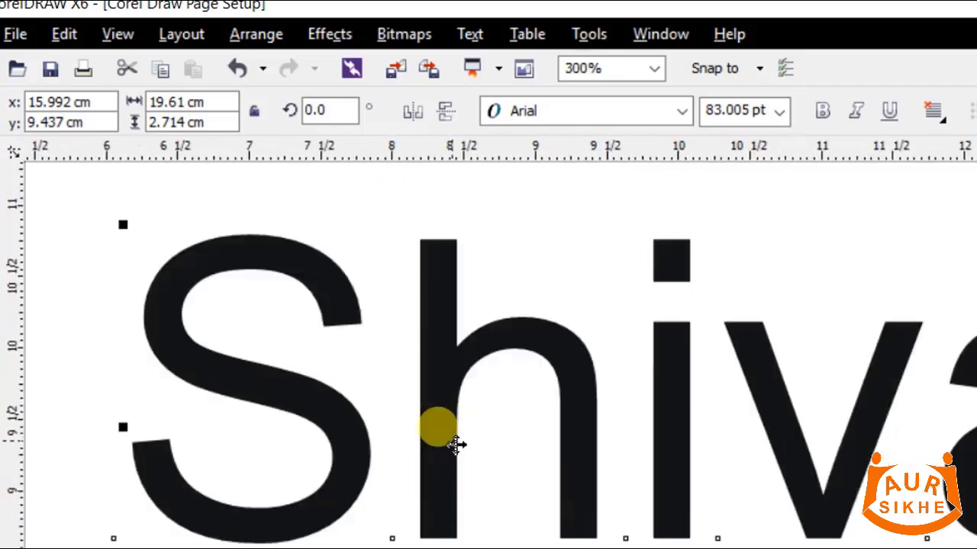
{"action": "scroll", "coordinate": [392, 399], "scroll_direction": "down", "scroll_amount": 2}
{"action": "scroll", "coordinate": [392, 399], "scroll_direction": "up", "scroll_amount": 1}
{"action": "scroll", "coordinate": [300, 253], "scroll_direction": "up", "scroll_amount": 1}
{"action": "scroll", "coordinate": [436, 291], "scroll_direction": "down", "scroll_amount": 2}
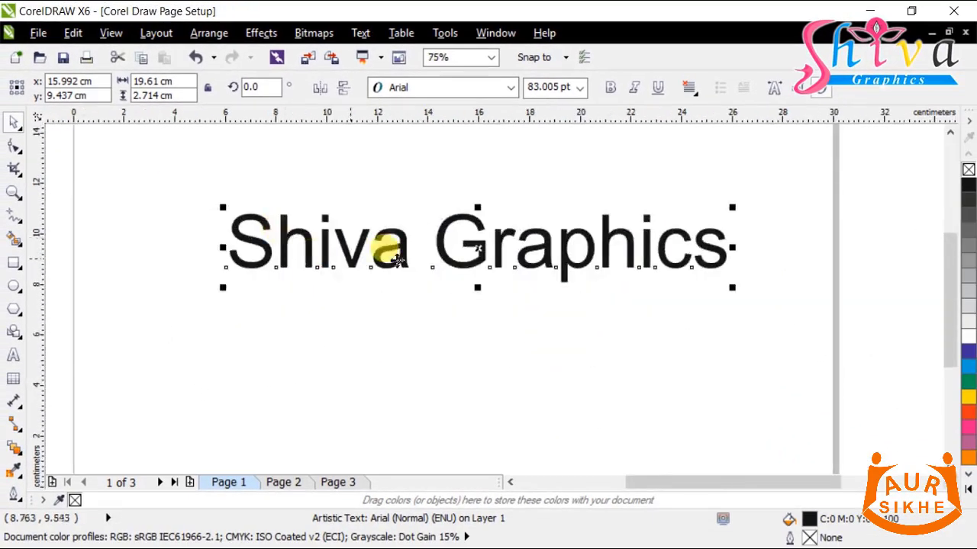
Shrink the "Shiva Graphics" text to about 18.1 cm wide, and place a copy about 3.7 cm wide below it
{"action": "left_click_drag", "start_coordinate": [733, 289], "coordinate": [694, 283]}
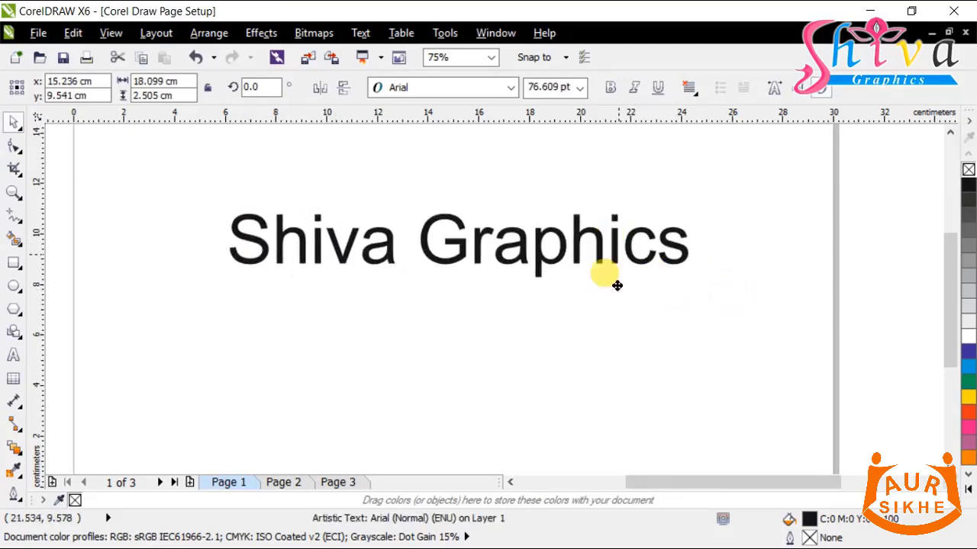
{"action": "left_click_drag", "start_coordinate": [617, 286], "coordinate": [603, 325]}
{"action": "left_click_drag", "start_coordinate": [678, 361], "coordinate": [318, 344]}
Fill the small text copy with white and move it below the end of the large "Shiva Graphics" text
{"action": "left_click", "coordinate": [966, 337]}
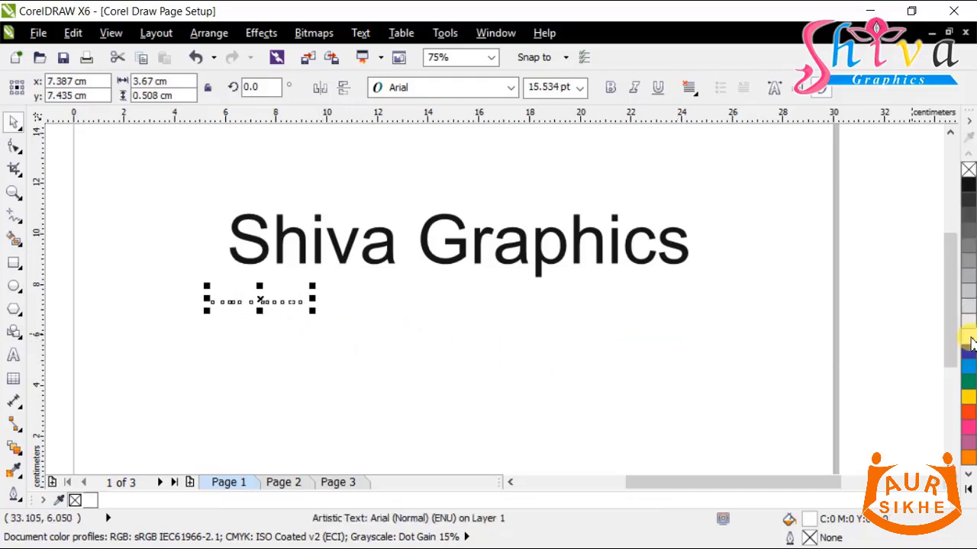
{"action": "left_click", "coordinate": [578, 338]}
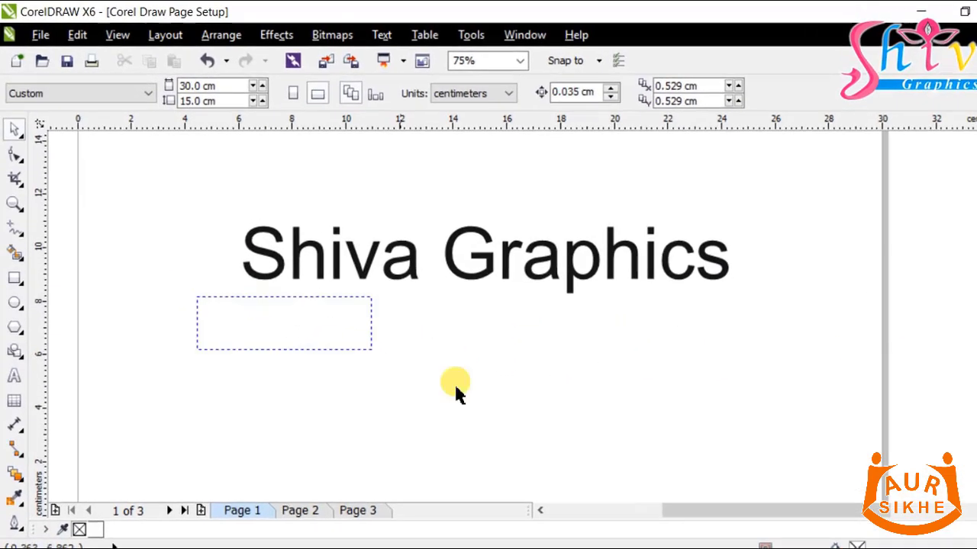
{"action": "left_click", "coordinate": [269, 321]}
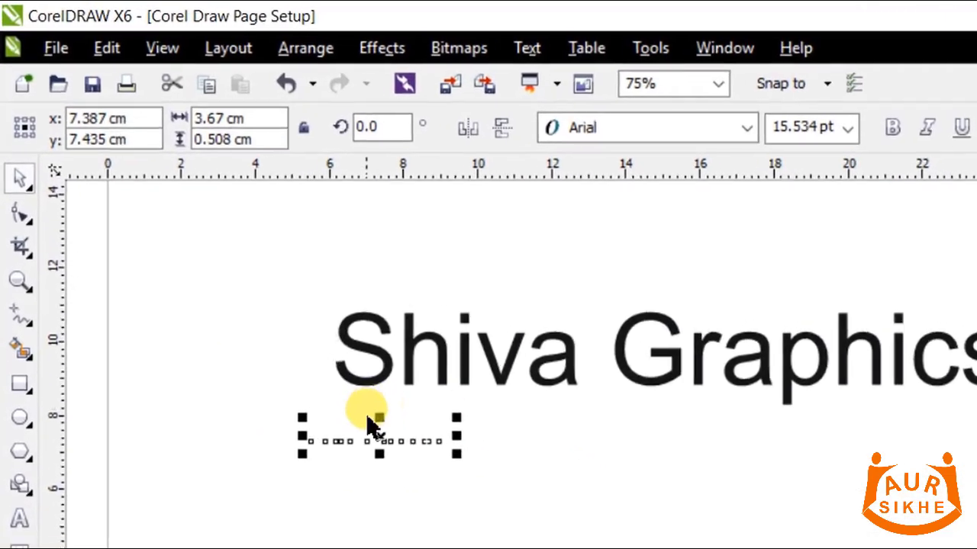
{"action": "left_click_drag", "start_coordinate": [266, 315], "coordinate": [621, 354]}
{"action": "key", "text": "Escape"}
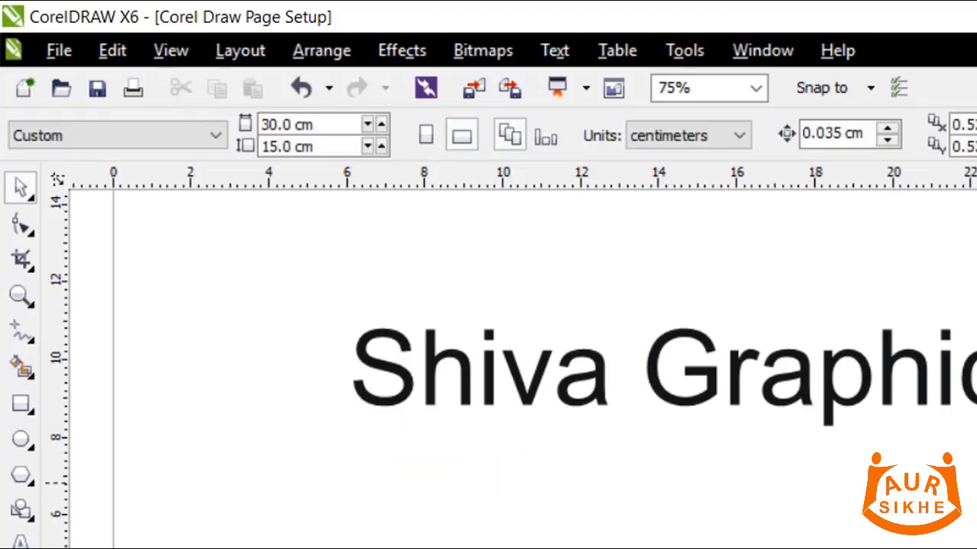
Look for the small white text on the page, and switch to the Wireframe view to reveal its outline
{"action": "scroll", "coordinate": [888, 514], "scroll_direction": "up", "scroll_amount": 2}
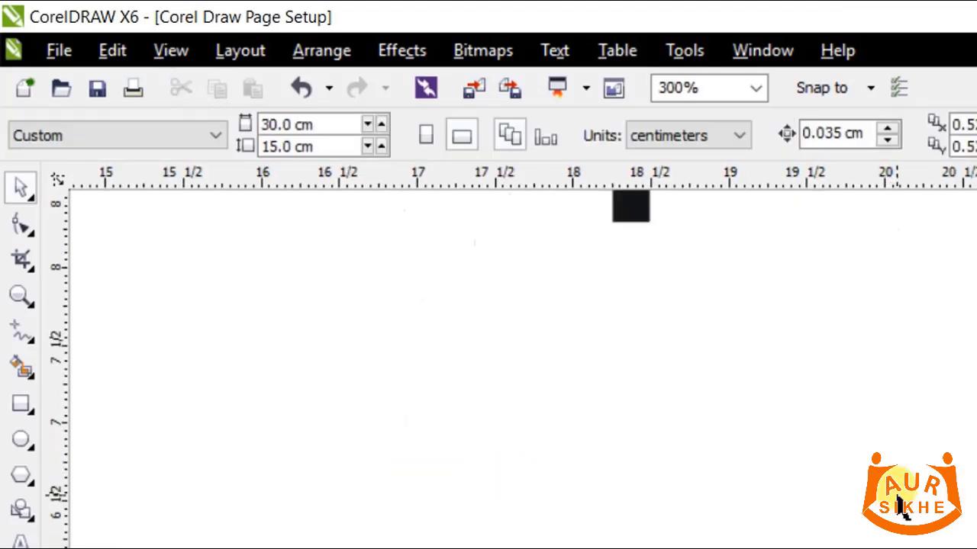
{"action": "scroll", "coordinate": [889, 515], "scroll_direction": "down", "scroll_amount": 3}
{"action": "scroll", "coordinate": [889, 515], "scroll_direction": "up", "scroll_amount": 1}
{"action": "scroll", "coordinate": [889, 515], "scroll_direction": "down", "scroll_amount": 1}
{"action": "scroll", "coordinate": [889, 515], "scroll_direction": "up", "scroll_amount": 1}
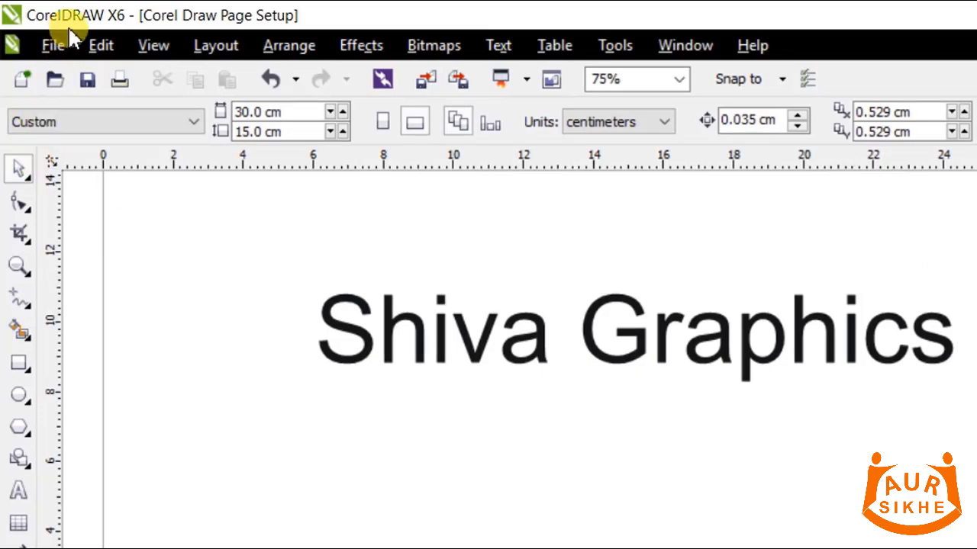
{"action": "left_click", "coordinate": [157, 49]}
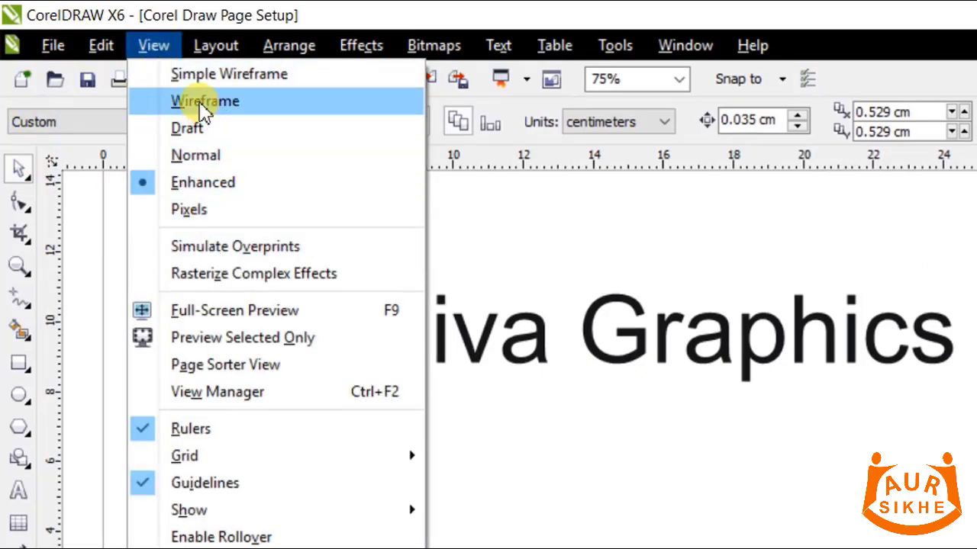
{"action": "left_click", "coordinate": [174, 99]}
{"action": "scroll", "coordinate": [811, 463], "scroll_direction": "up", "scroll_amount": 4}
{"action": "scroll", "coordinate": [735, 463], "scroll_direction": "down", "scroll_amount": 4}
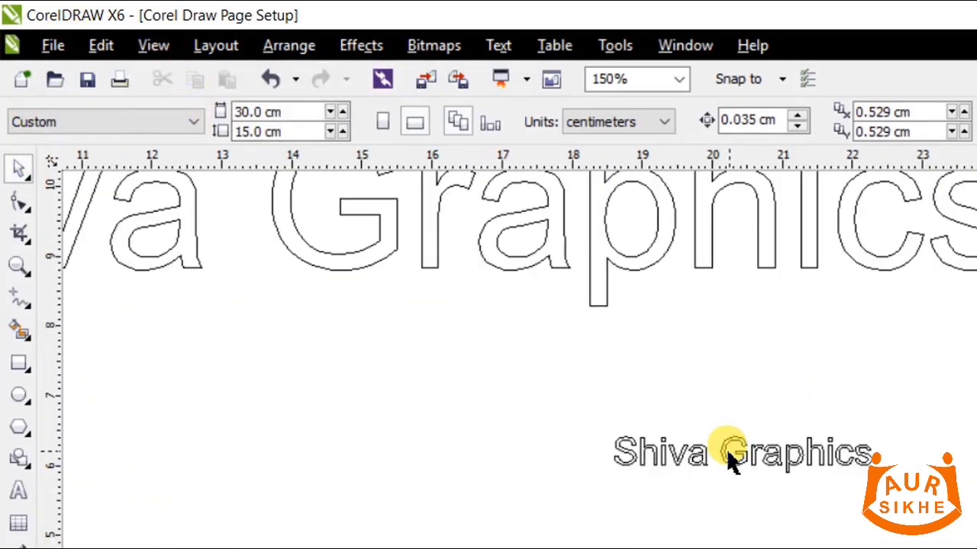
Enlarge the small "Shiva Graphics" text to about 10.2 cm wide and center it roughly beneath the large text
{"action": "left_click_drag", "start_coordinate": [860, 419], "coordinate": [610, 517]}
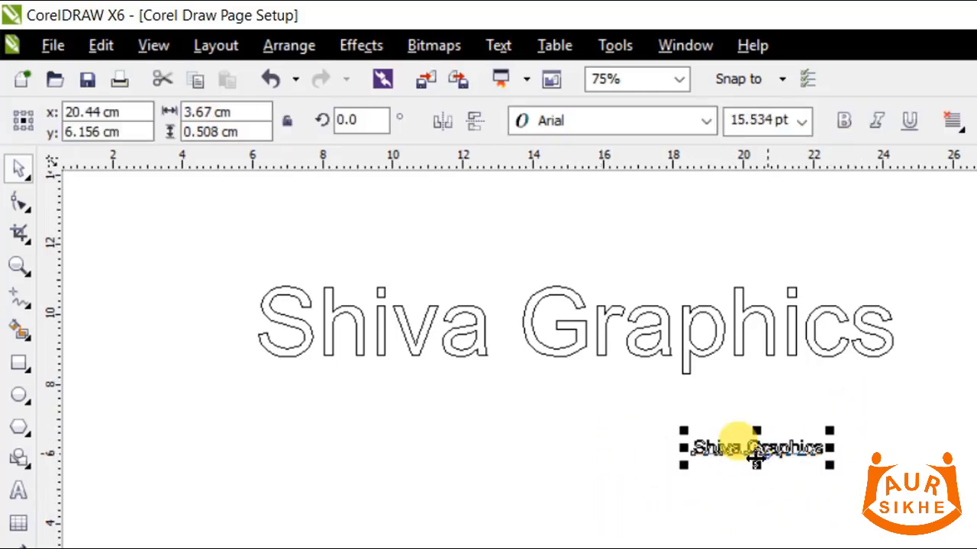
{"action": "left_click_drag", "start_coordinate": [682, 465], "coordinate": [454, 497]}
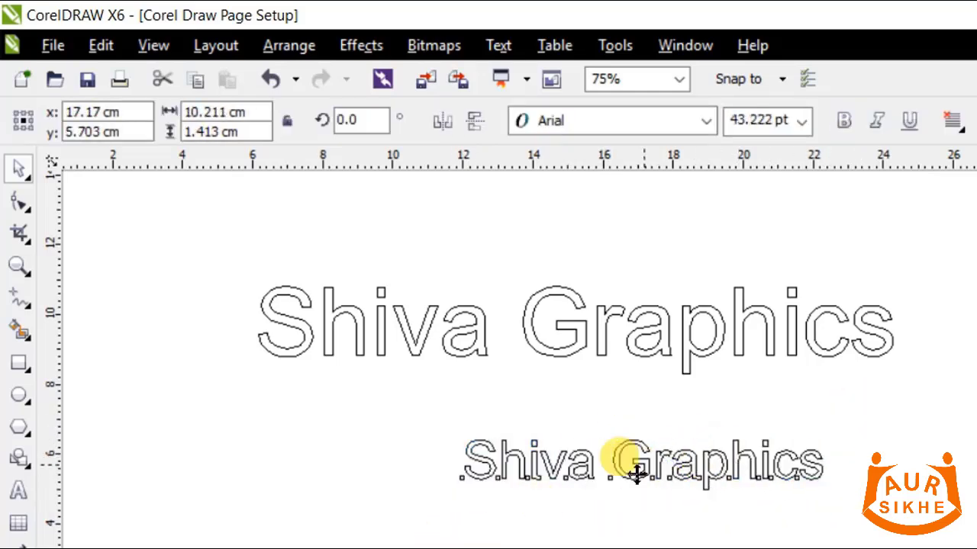
{"action": "left_click_drag", "start_coordinate": [637, 473], "coordinate": [560, 473]}
{"action": "key", "text": "Escape"}
Shrink the lower "Shiva Graphics" text to about 5.4 cm wide and deselect it
{"action": "left_click", "coordinate": [560, 460]}
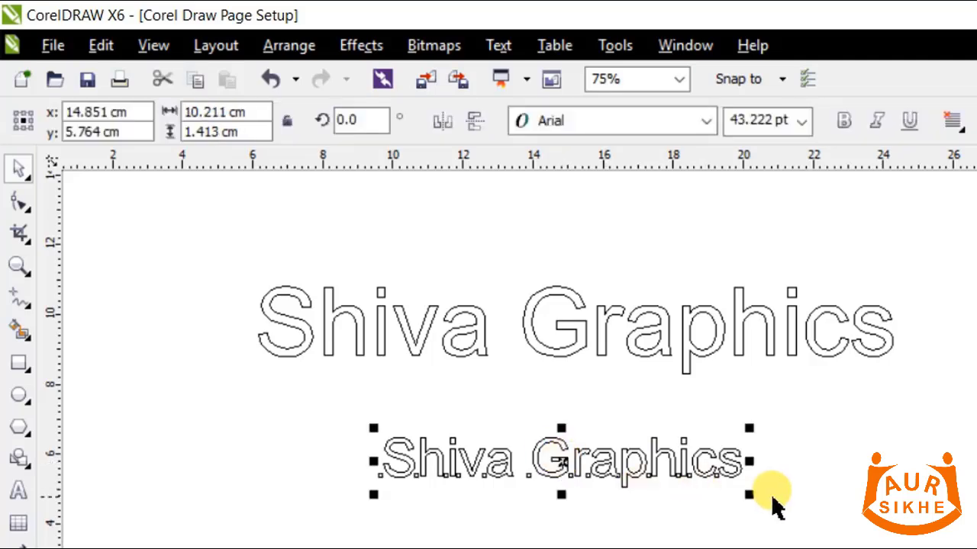
{"action": "left_click_drag", "start_coordinate": [752, 497], "coordinate": [576, 470]}
{"action": "scroll", "coordinate": [513, 431], "scroll_direction": "down", "scroll_amount": 2}
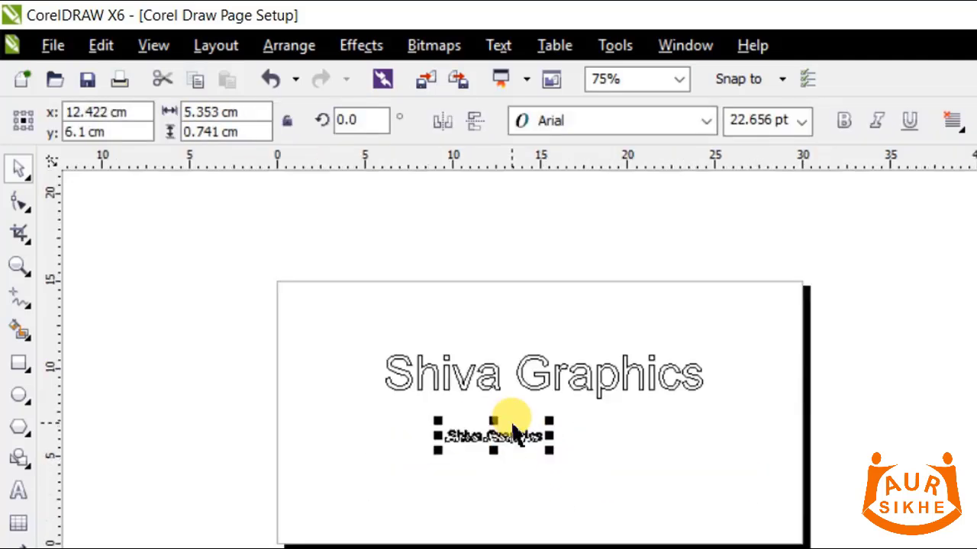
{"action": "scroll", "coordinate": [496, 412], "scroll_direction": "up", "scroll_amount": 1}
{"action": "left_click", "coordinate": [386, 396]}
Examine the wireframe outlines of the large and small "Shiva Graphics" texts at different magnifications
{"action": "scroll", "coordinate": [385, 397], "scroll_direction": "up", "scroll_amount": 1}
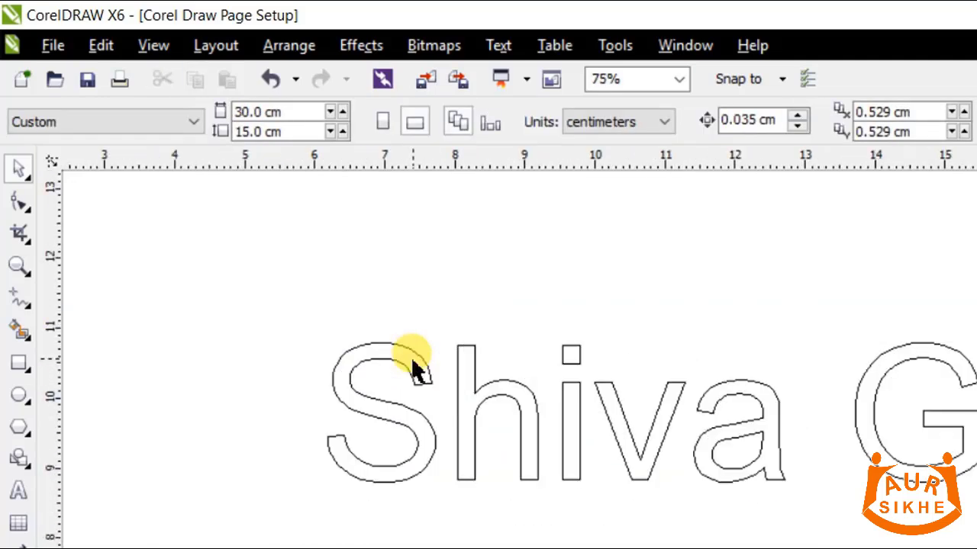
{"action": "scroll", "coordinate": [442, 374], "scroll_direction": "down", "scroll_amount": 1}
{"action": "scroll", "coordinate": [499, 365], "scroll_direction": "up", "scroll_amount": 1}
{"action": "scroll", "coordinate": [501, 370], "scroll_direction": "down", "scroll_amount": 1}
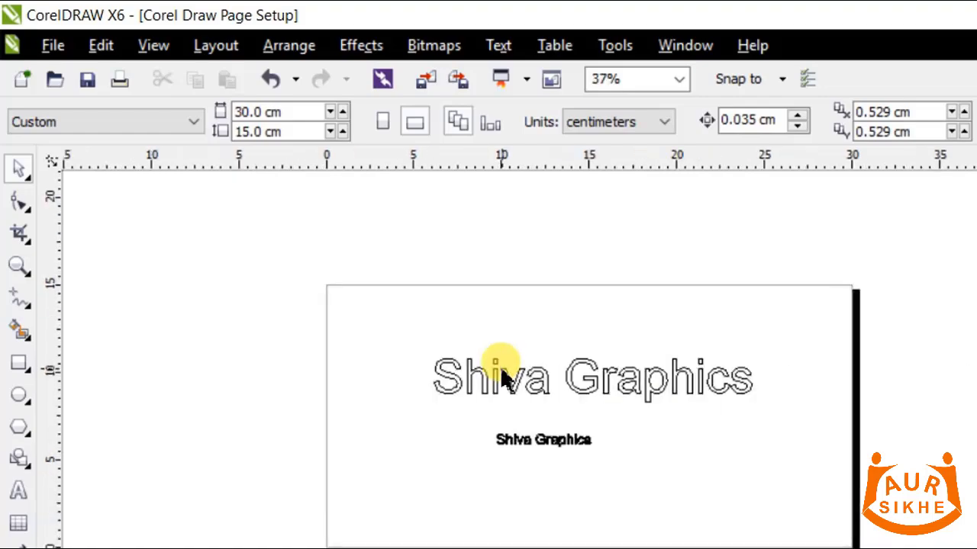
{"action": "scroll", "coordinate": [501, 370], "scroll_direction": "up", "scroll_amount": 1}
{"action": "scroll", "coordinate": [506, 373], "scroll_direction": "up", "scroll_amount": 1}
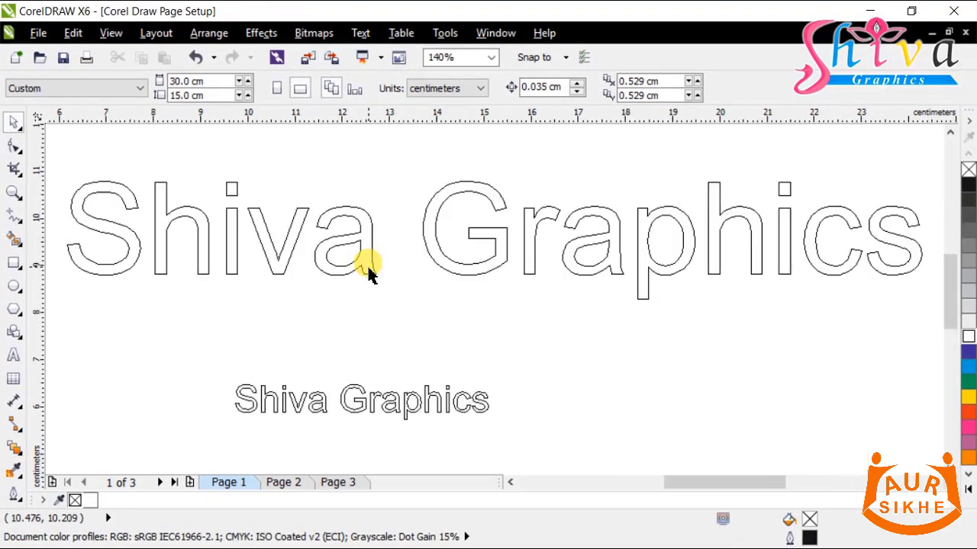
{"action": "scroll", "coordinate": [367, 263], "scroll_direction": "down", "scroll_amount": 2}
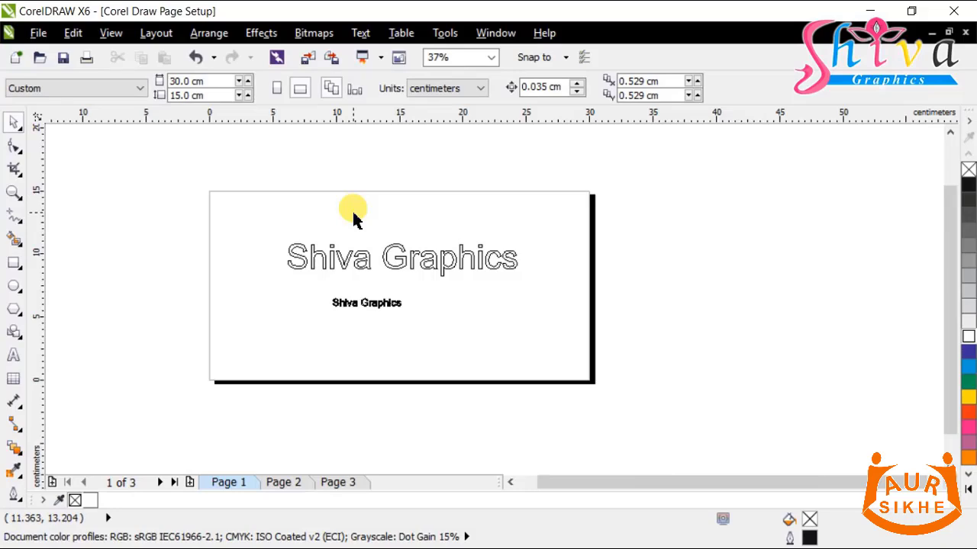
{"action": "scroll", "coordinate": [425, 260], "scroll_direction": "up", "scroll_amount": 1}
{"action": "scroll", "coordinate": [427, 282], "scroll_direction": "down", "scroll_amount": 1}
Move the small "Shiva Graphics" text up to just beneath the large text, and deselect it
{"action": "left_click_drag", "start_coordinate": [414, 294], "coordinate": [422, 276]}
{"action": "scroll", "coordinate": [435, 271], "scroll_direction": "up", "scroll_amount": 1}
{"action": "scroll", "coordinate": [382, 275], "scroll_direction": "down", "scroll_amount": 1}
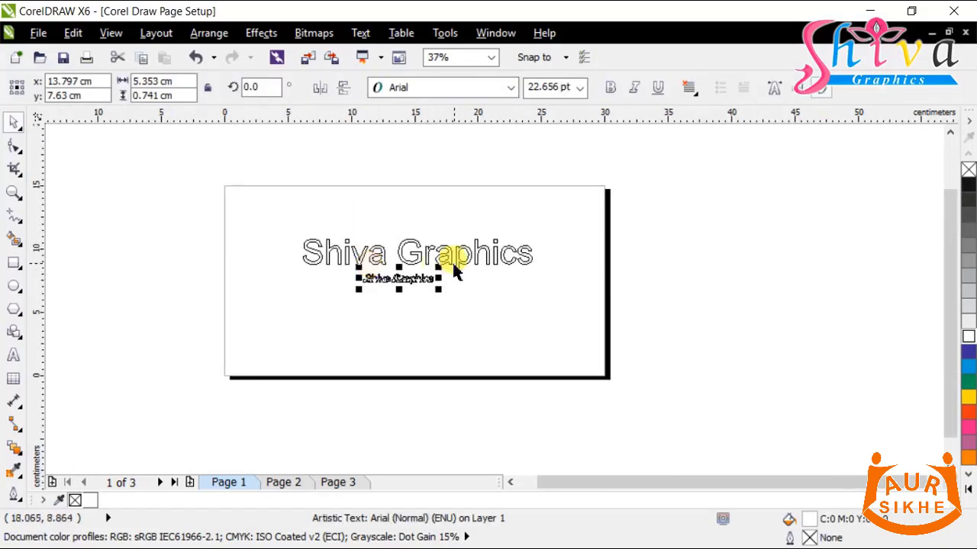
{"action": "left_click", "coordinate": [646, 253]}
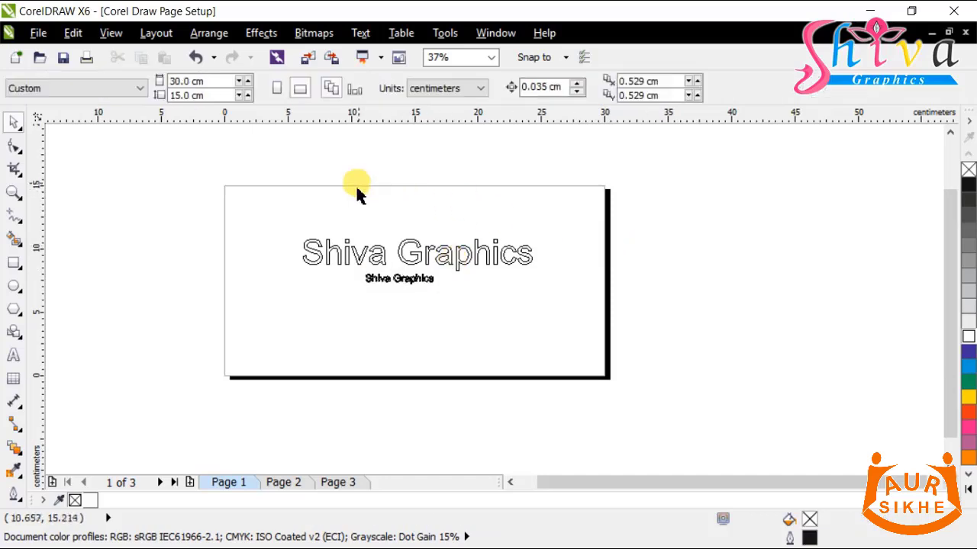
{"action": "scroll", "coordinate": [353, 194], "scroll_direction": "up", "scroll_amount": 1}
{"action": "scroll", "coordinate": [381, 201], "scroll_direction": "down", "scroll_amount": 1}
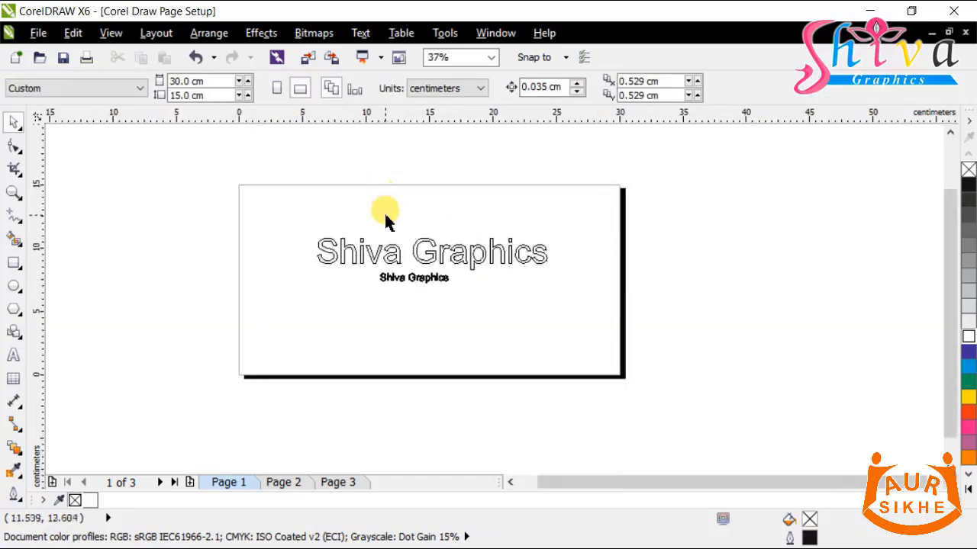